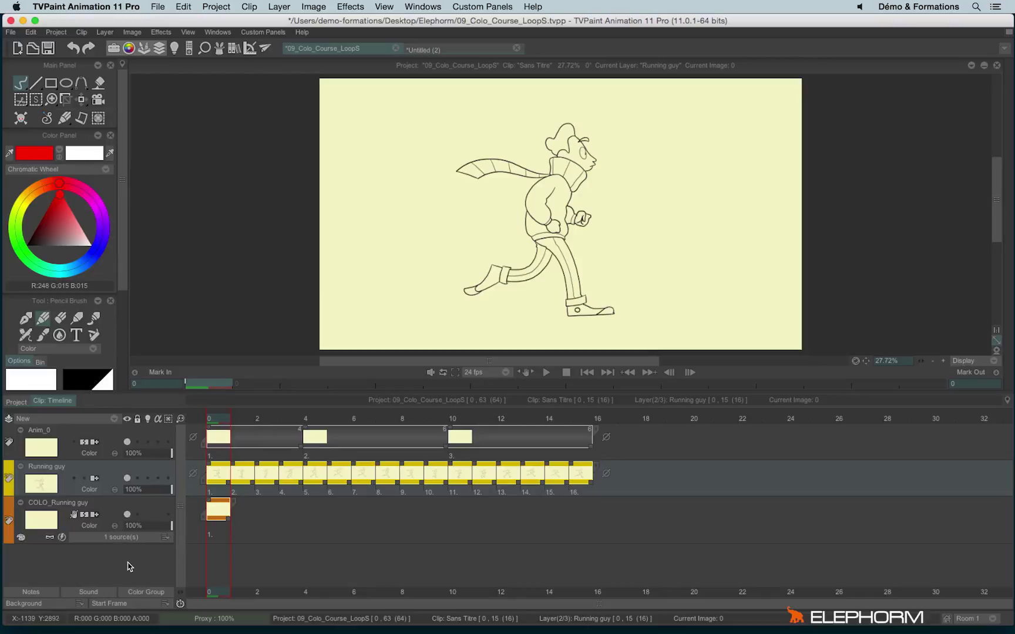
Open the CTG palette menu of the COLO_Running guy layer
{"action": "left_click", "coordinate": [22, 539]}
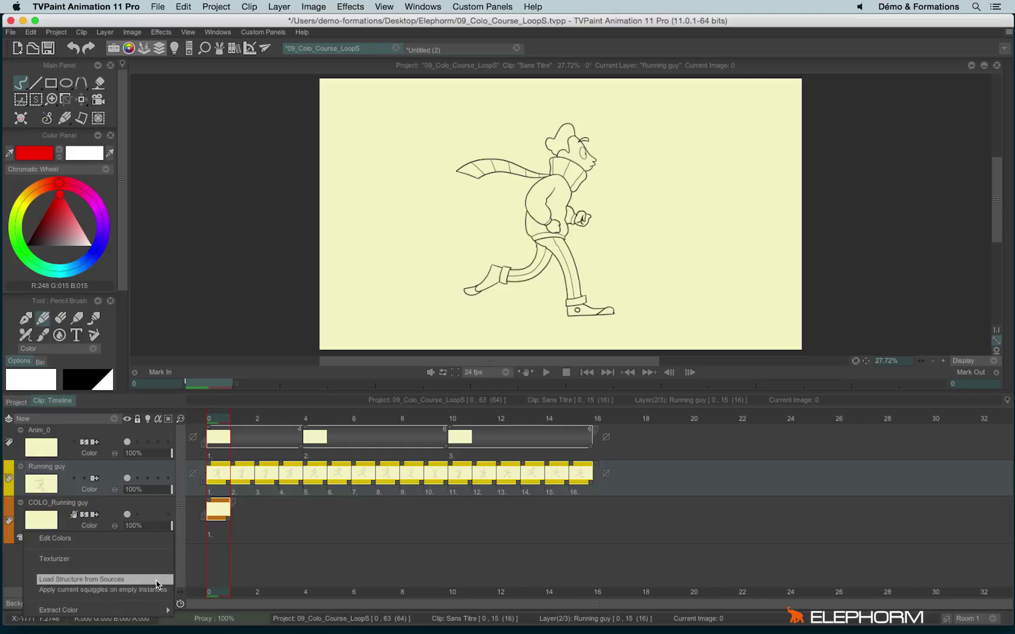
Confirm Anim_0 is the COLO layer's source and load its structure from sources
{"action": "left_click", "coordinate": [26, 575]}
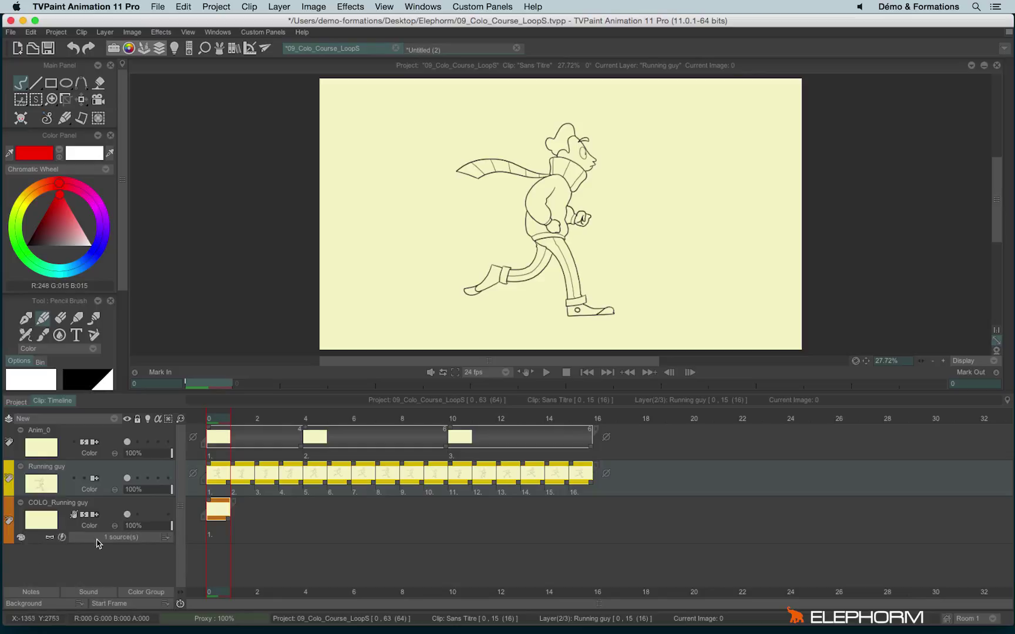
{"action": "left_click", "coordinate": [130, 539]}
{"action": "left_click", "coordinate": [133, 539]}
{"action": "left_click", "coordinate": [23, 537]}
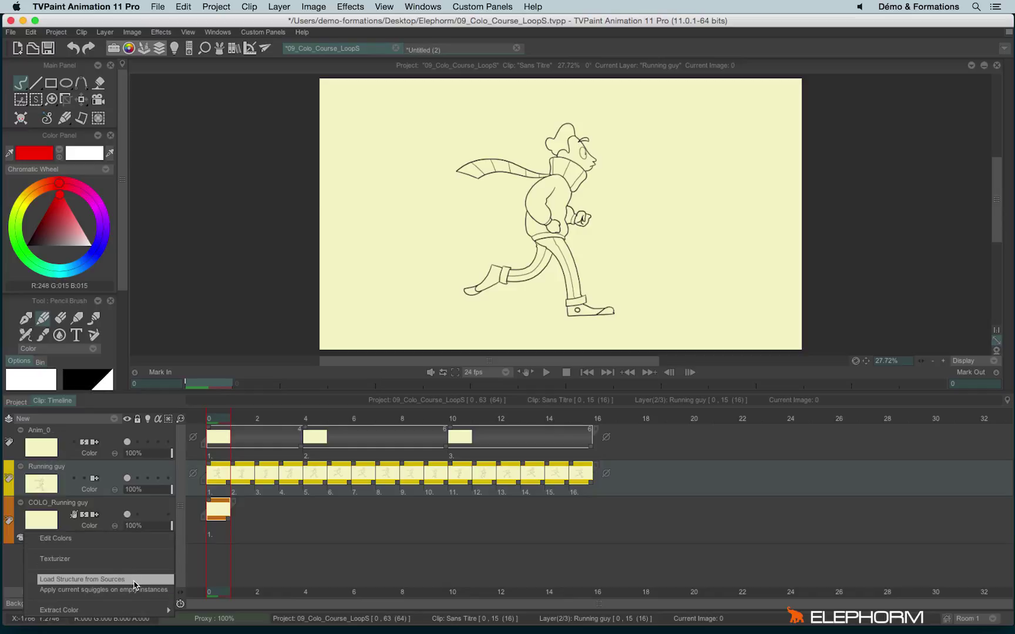
{"action": "left_click", "coordinate": [82, 579]}
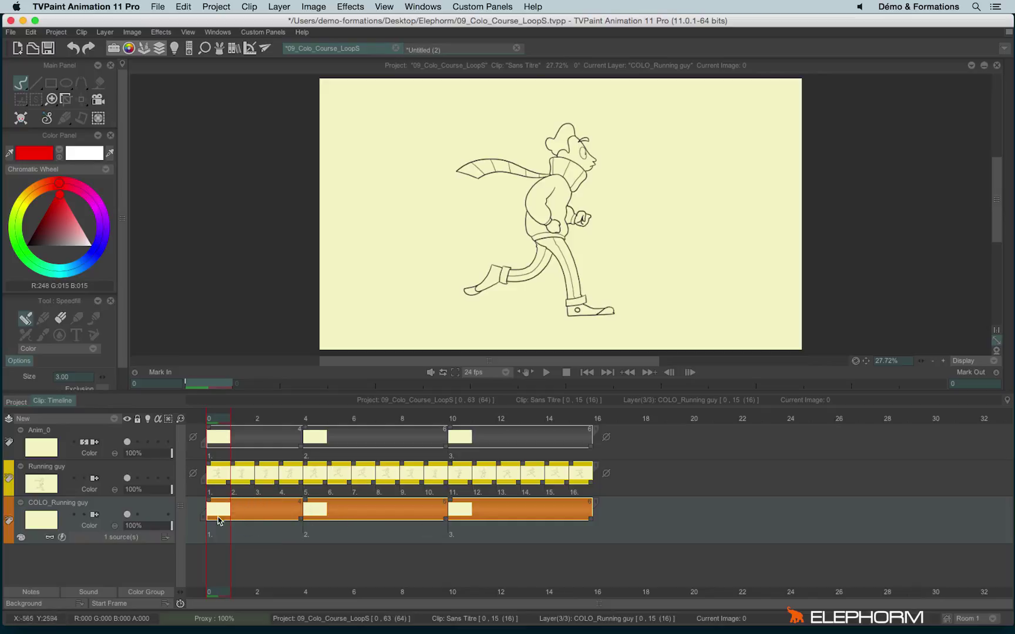
Select COLO instances, go to image 2, and draw then undo two red test strokes
{"action": "left_click", "coordinate": [321, 534]}
{"action": "left_click_drag", "start_coordinate": [322, 534], "coordinate": [387, 545]}
{"action": "left_click", "coordinate": [219, 532]}
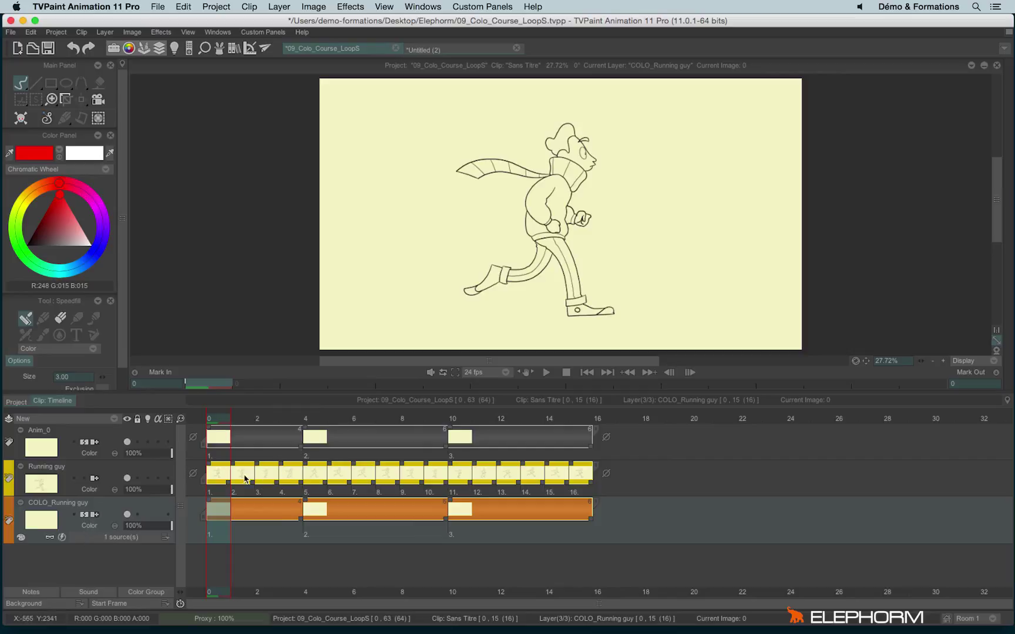
{"action": "left_click", "coordinate": [258, 421]}
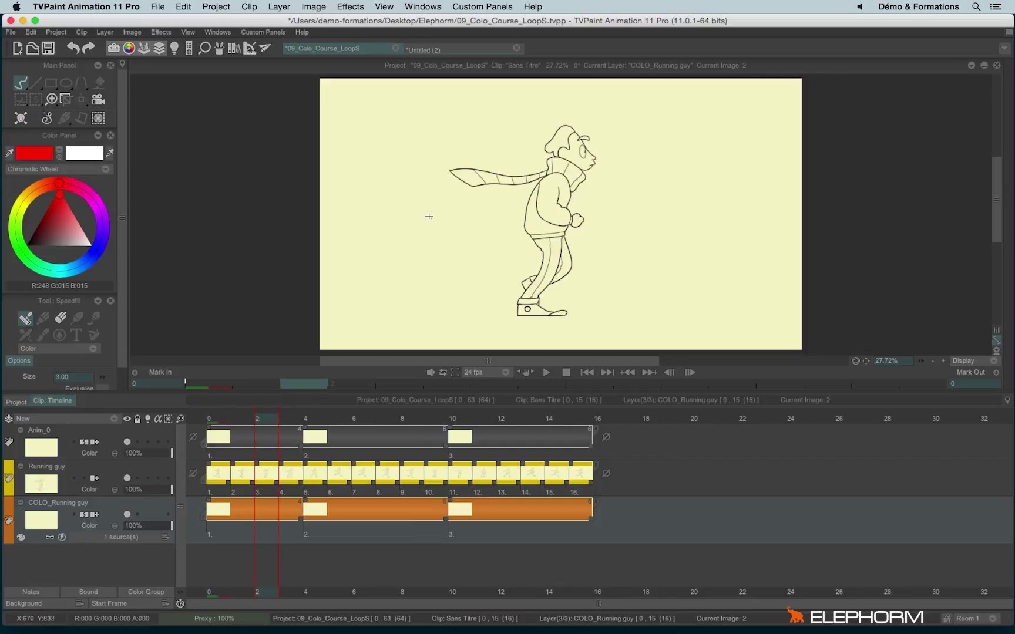
{"action": "left_click_drag", "start_coordinate": [428, 216], "coordinate": [451, 279]}
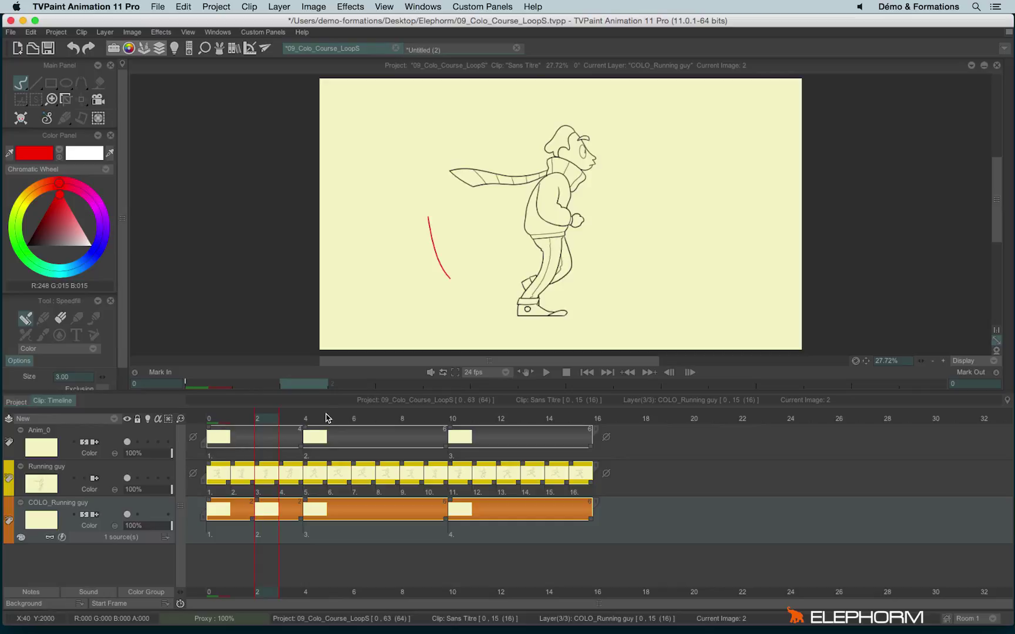
{"action": "key", "text": "ctrl+z"}
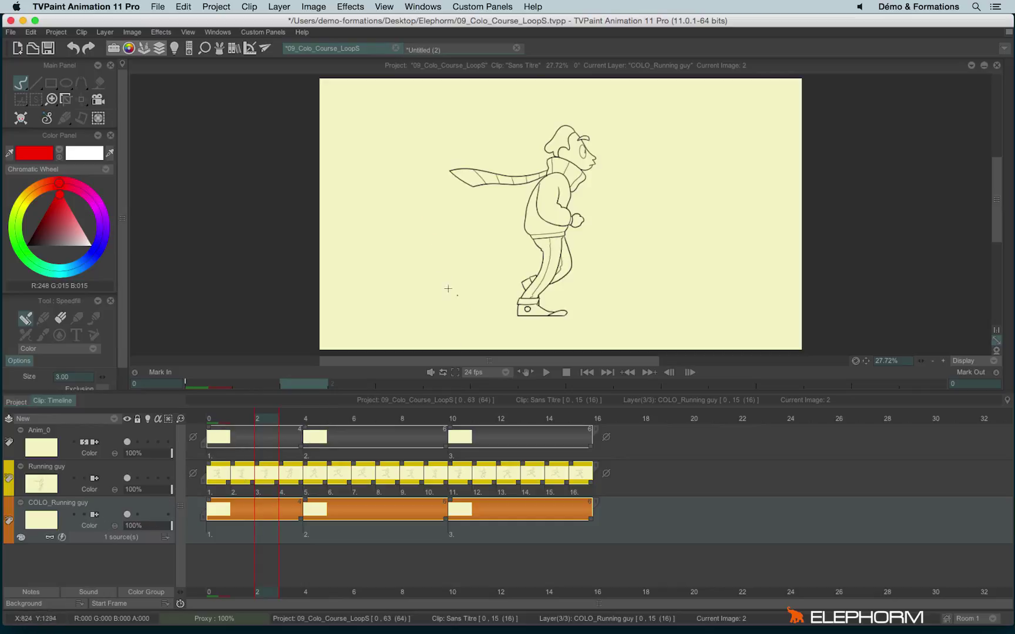
{"action": "left_click_drag", "start_coordinate": [430, 236], "coordinate": [461, 302]}
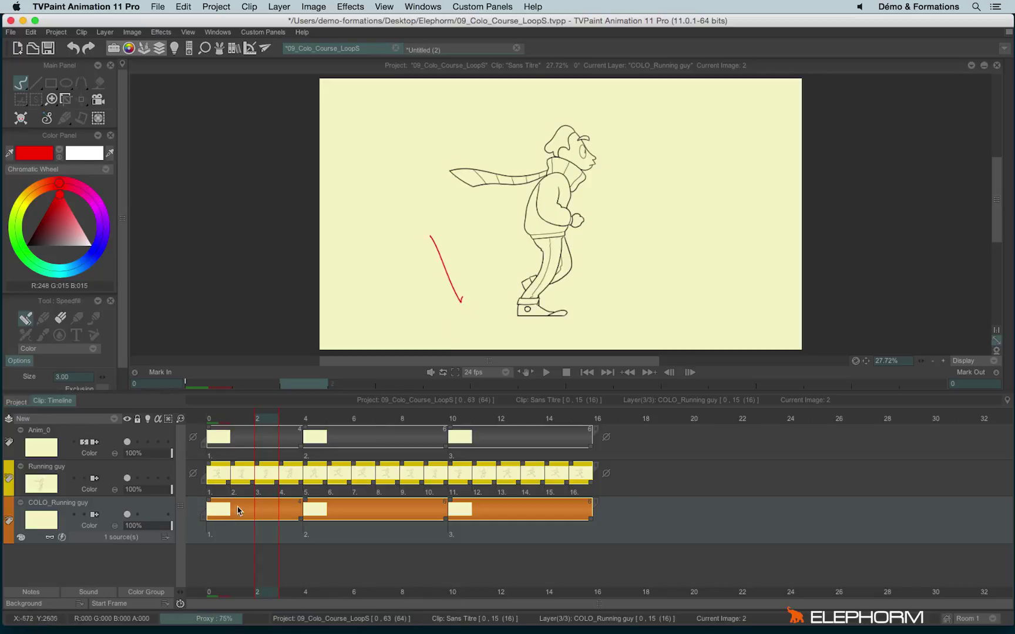
{"action": "key", "text": "ctrl+z"}
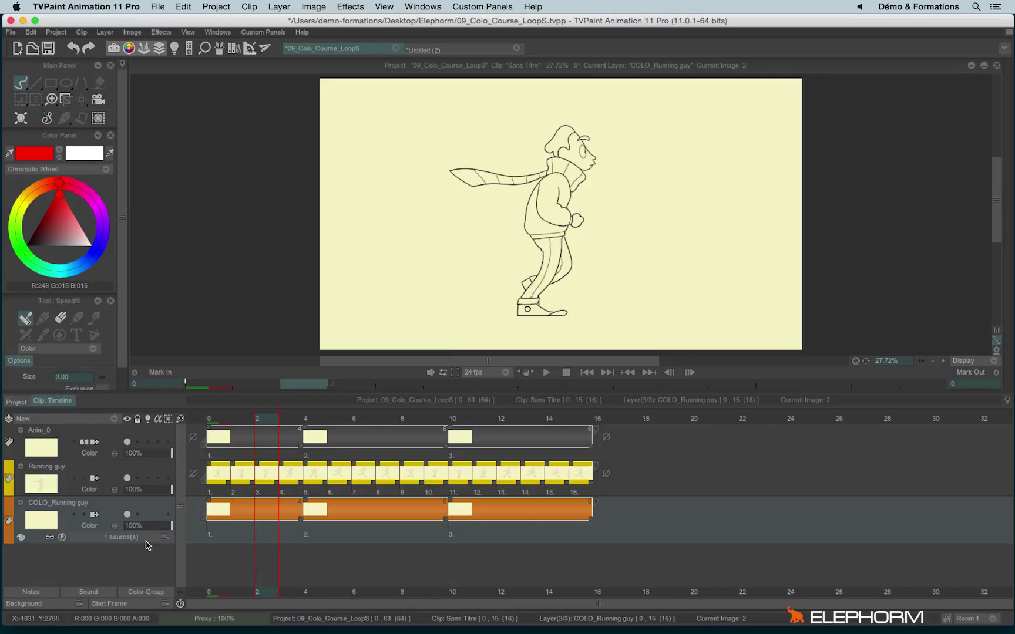
Set Running guy as the COLO layer's source and load its 16-frame structure
{"action": "left_click", "coordinate": [147, 544]}
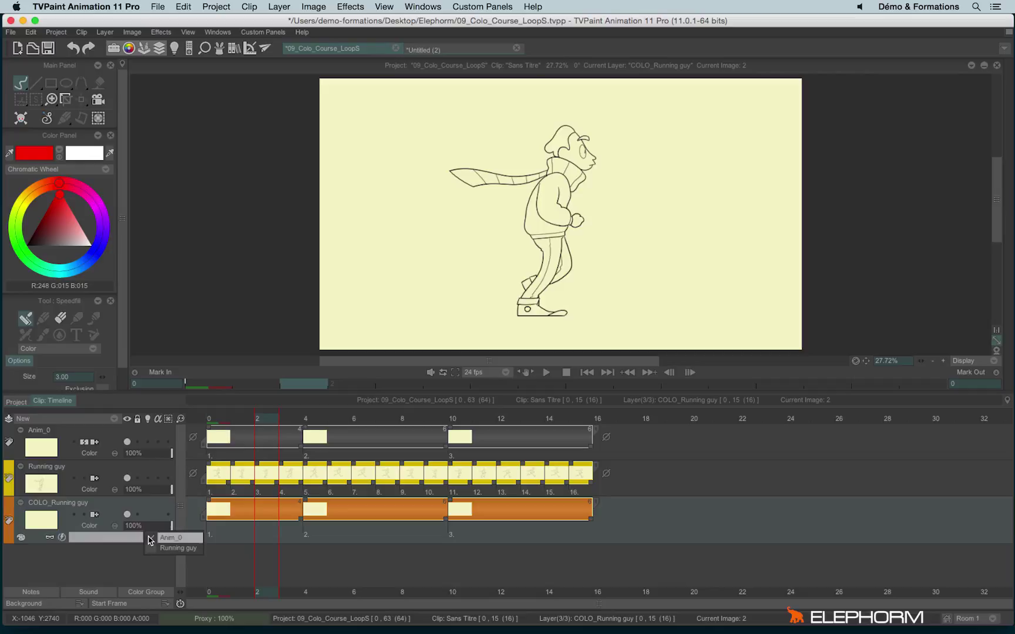
{"action": "left_click", "coordinate": [44, 549]}
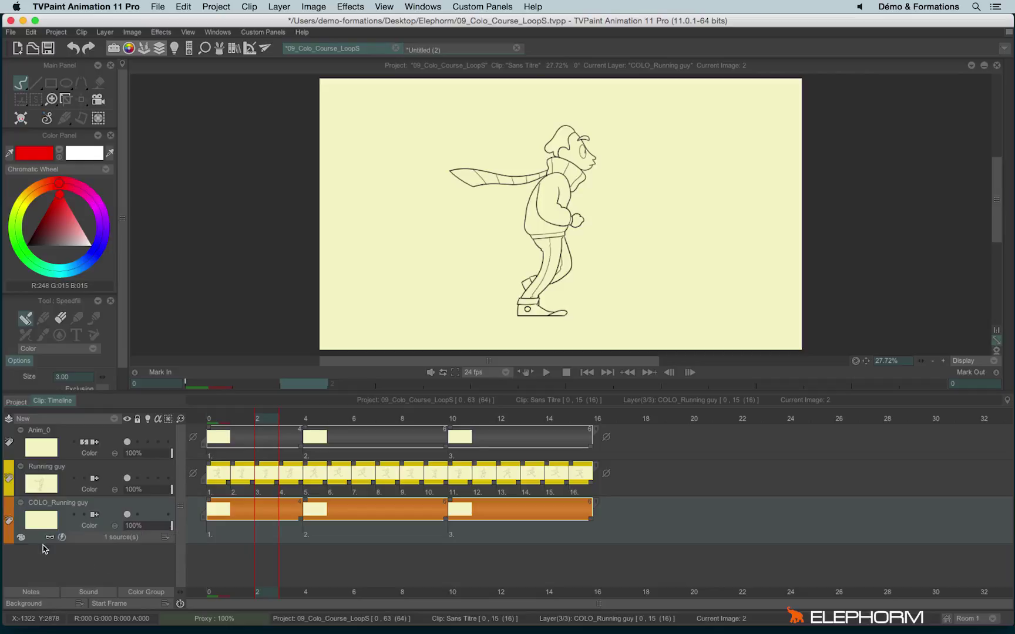
{"action": "left_click", "coordinate": [22, 538]}
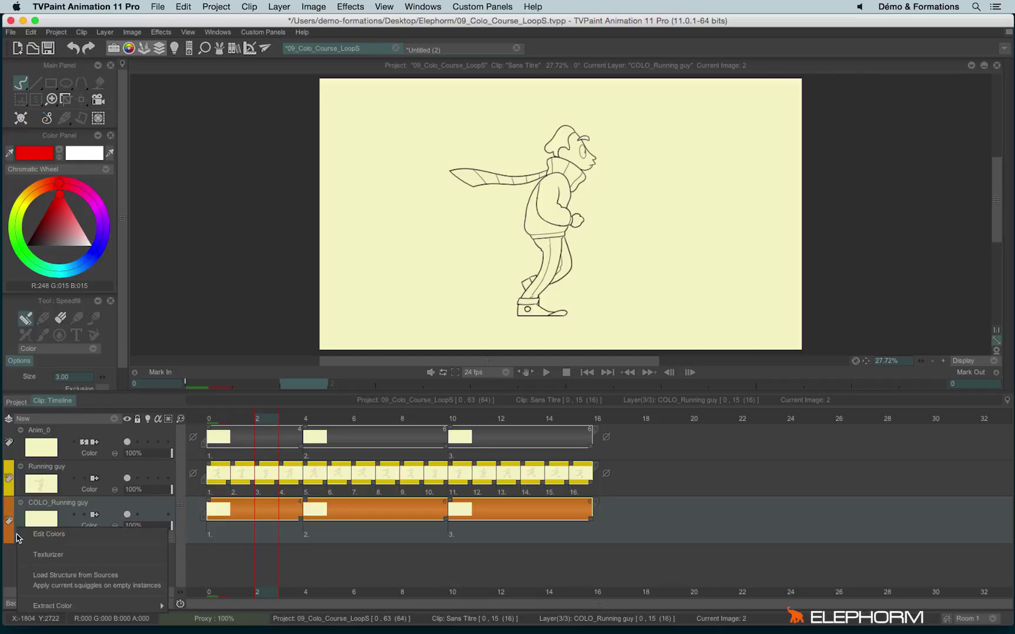
{"action": "left_click", "coordinate": [68, 578]}
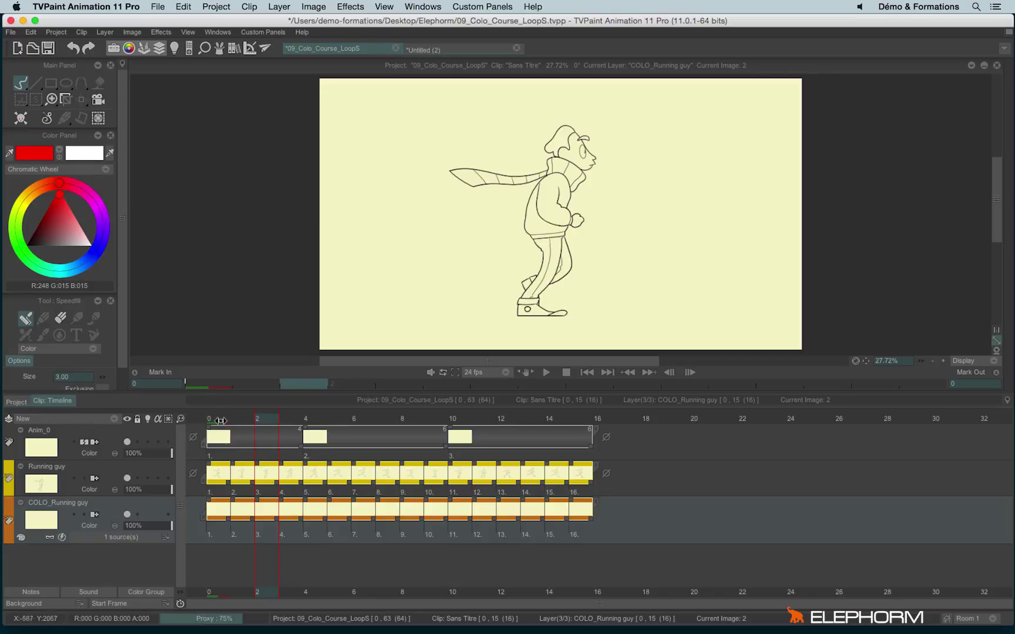
Return to the first frame and fill the running guy's trousers blue
{"action": "left_click", "coordinate": [220, 420]}
{"action": "scroll", "coordinate": [505, 168], "scroll_direction": "up", "scroll_amount": 4}
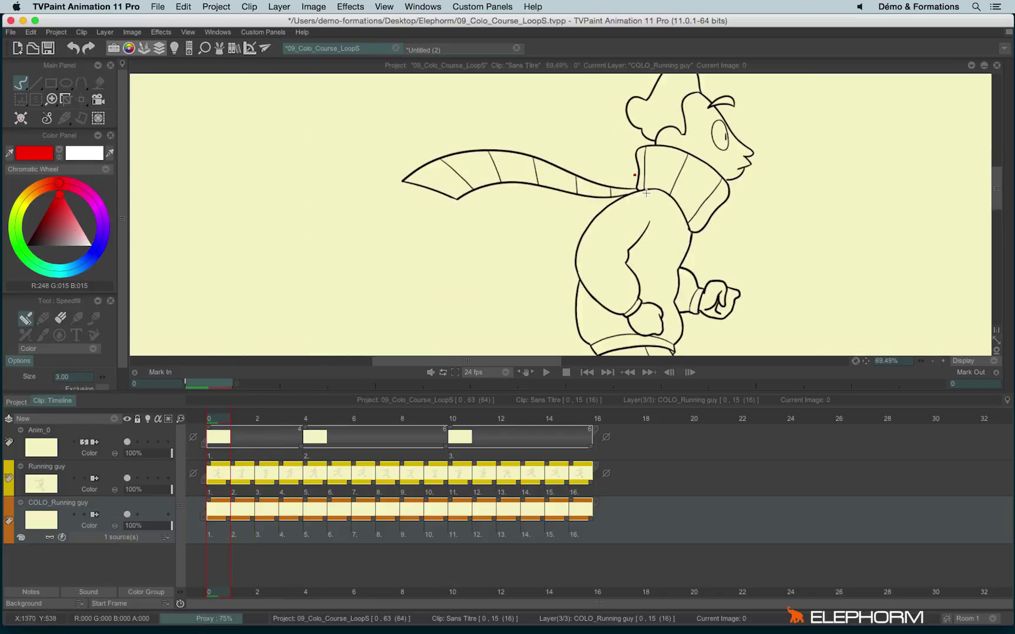
{"action": "left_click_drag", "start_coordinate": [538, 318], "coordinate": [746, 269]}
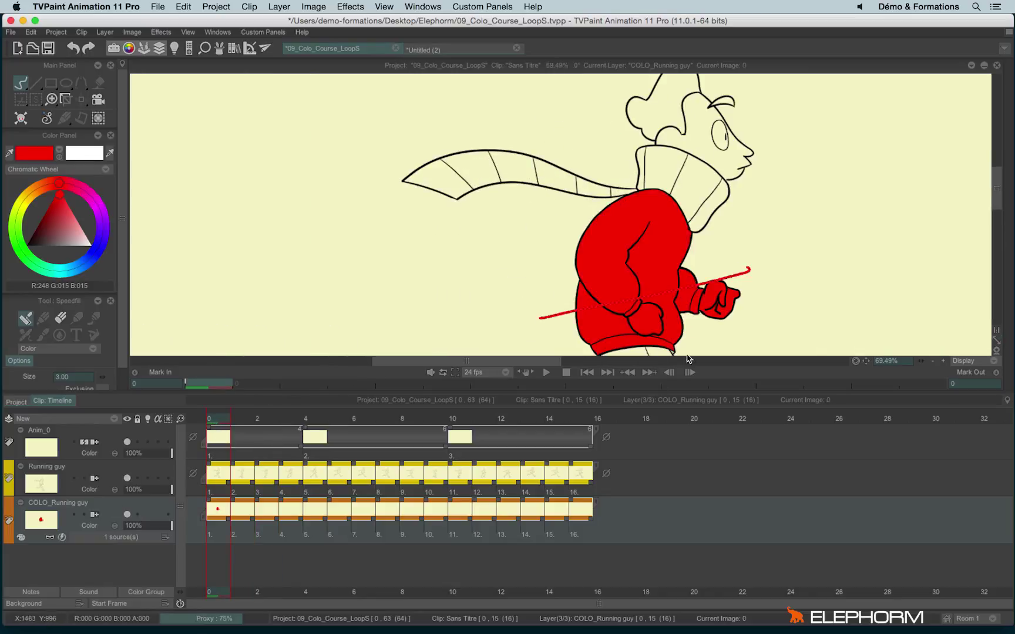
{"action": "scroll", "coordinate": [697, 305], "scroll_direction": "down", "scroll_amount": 6}
{"action": "left_click", "coordinate": [92, 256]}
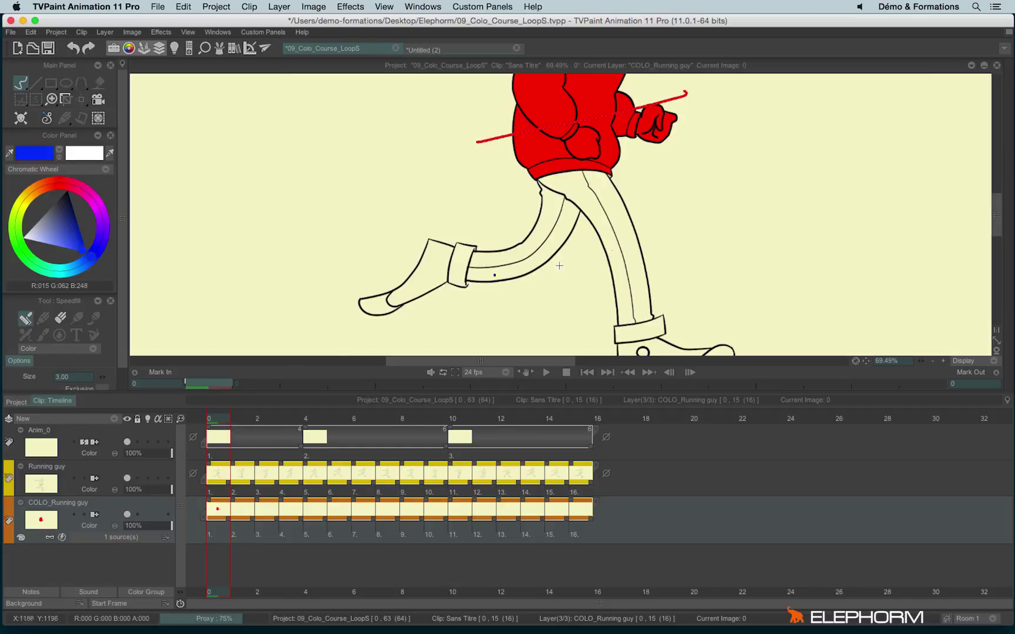
{"action": "left_click_drag", "start_coordinate": [468, 224], "coordinate": [699, 239]}
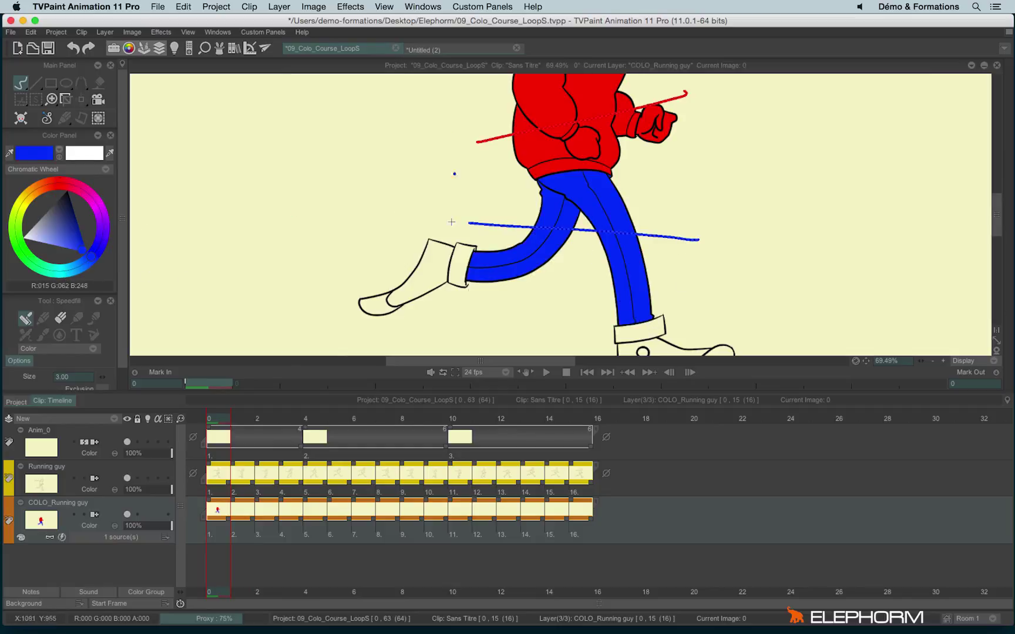
Fill the scarf tip, scarf segments and collar sections with magenta
{"action": "scroll", "coordinate": [633, 188], "scroll_direction": "up", "scroll_amount": 5}
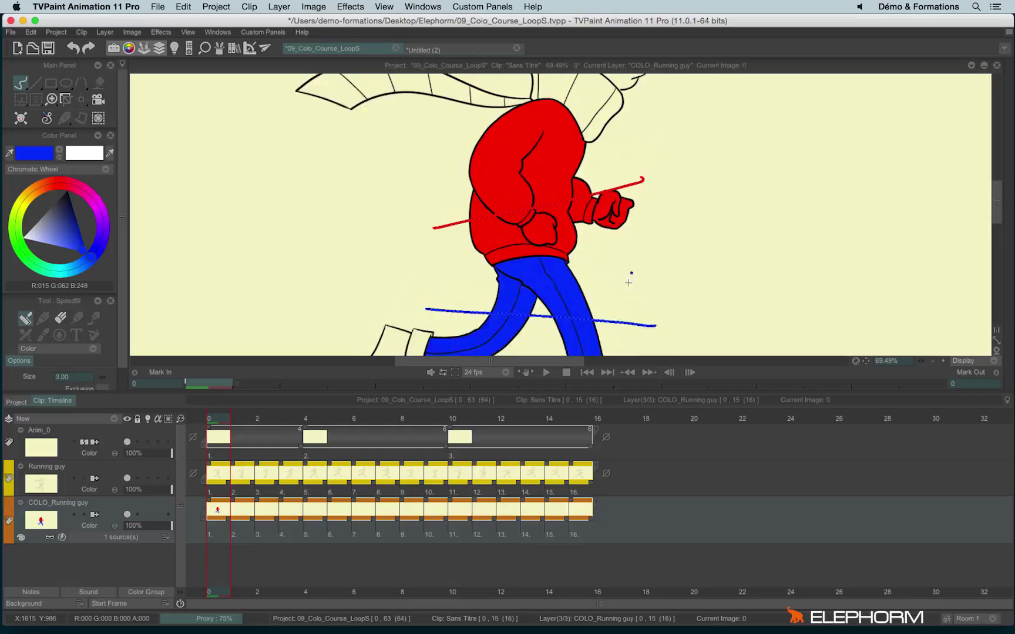
{"action": "scroll", "coordinate": [646, 318], "scroll_direction": "down", "scroll_amount": 3}
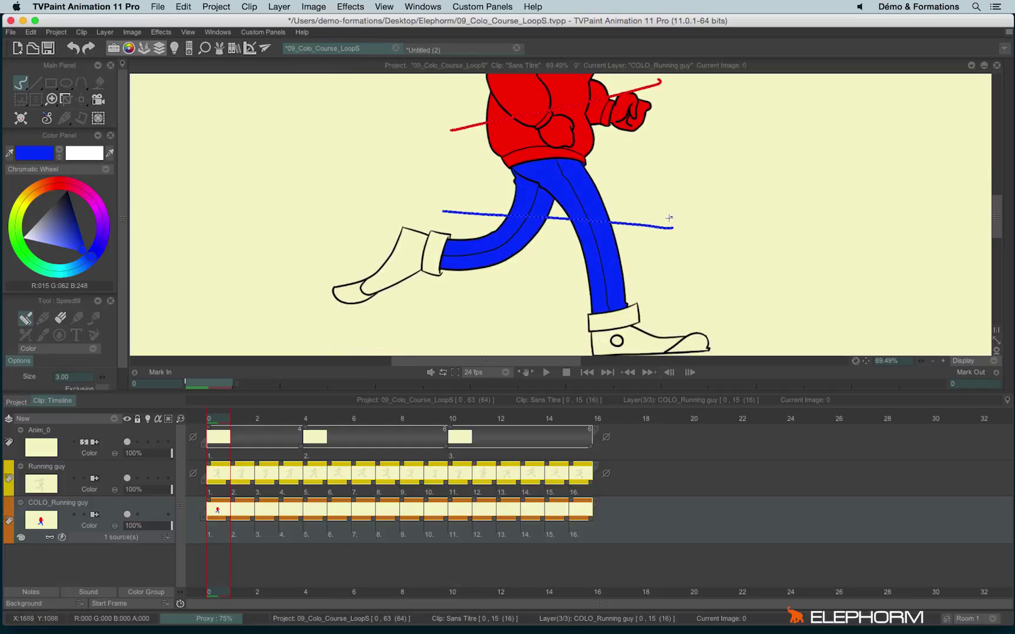
{"action": "scroll", "coordinate": [578, 294], "scroll_direction": "down", "scroll_amount": 2}
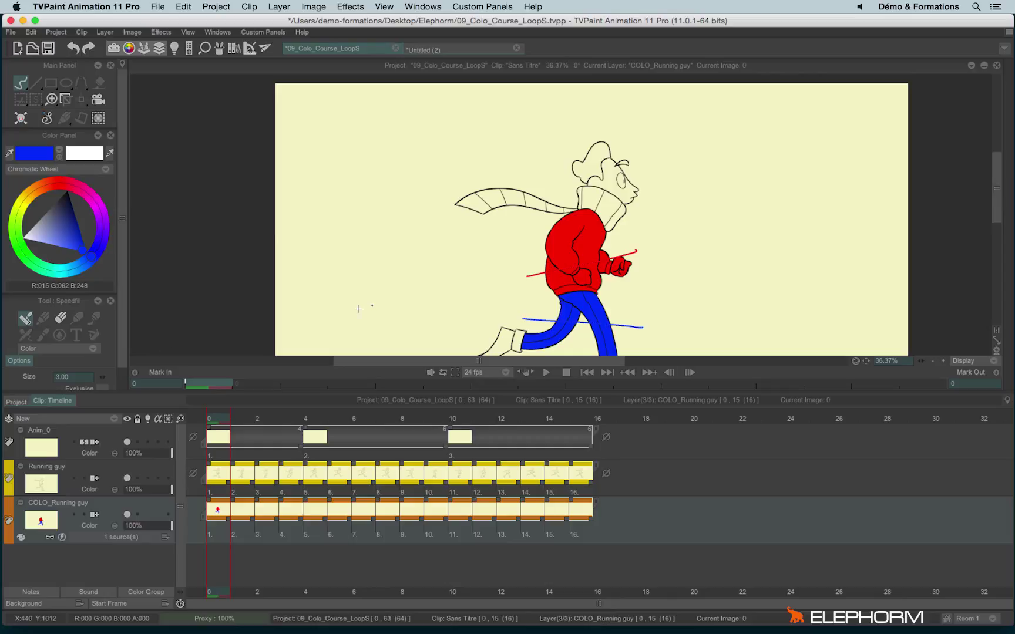
{"action": "left_click", "coordinate": [95, 212]}
{"action": "scroll", "coordinate": [449, 243], "scroll_direction": "up", "scroll_amount": 3}
{"action": "left_click_drag", "start_coordinate": [400, 220], "coordinate": [419, 238]}
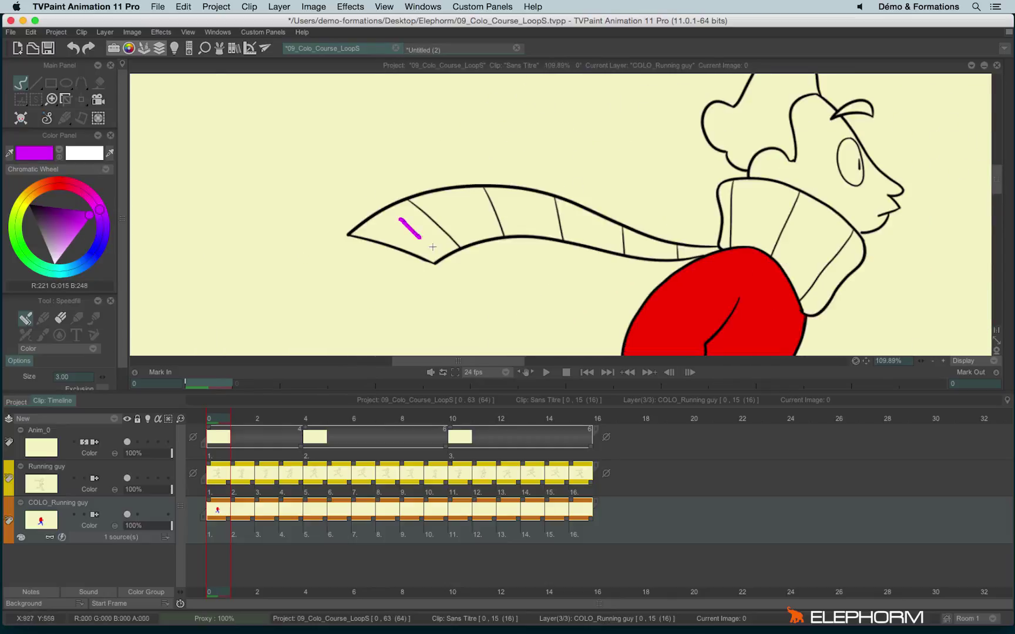
{"action": "left_click_drag", "start_coordinate": [534, 202], "coordinate": [525, 229]}
{"action": "left_click_drag", "start_coordinate": [648, 236], "coordinate": [660, 221]}
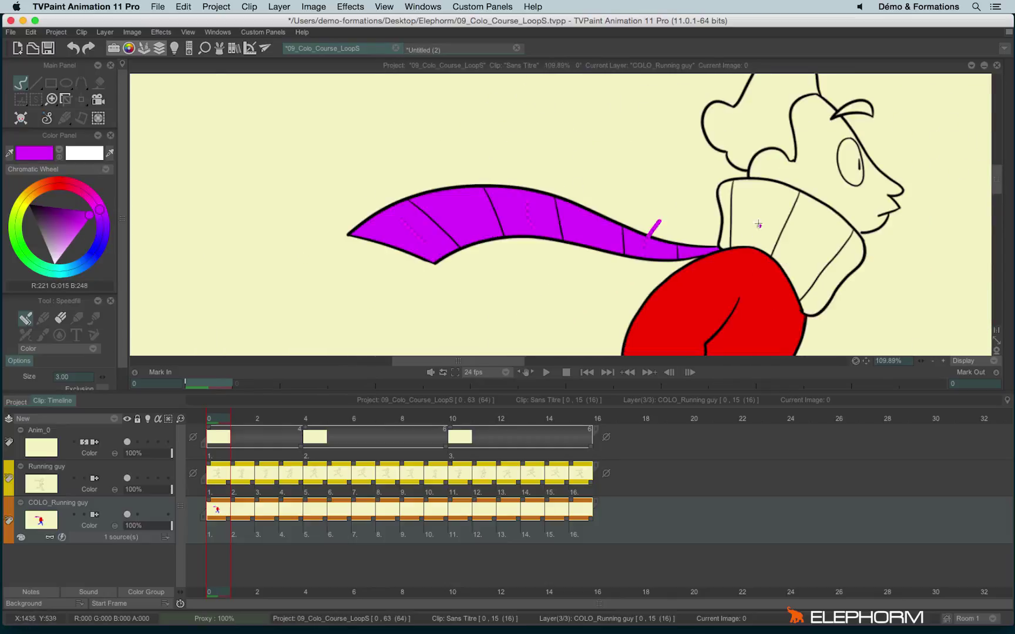
{"action": "left_click_drag", "start_coordinate": [758, 224], "coordinate": [771, 194]}
{"action": "left_click_drag", "start_coordinate": [827, 286], "coordinate": [861, 264]}
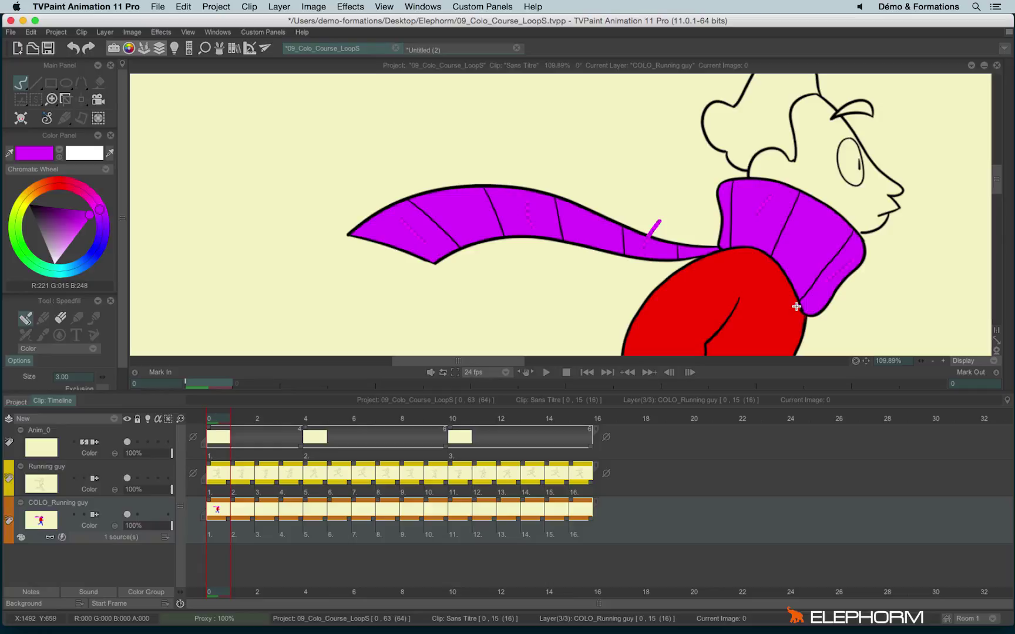
Undo the magenta fills on the collar and the scarf's middle segments
{"action": "key", "text": "super+z"}
{"action": "key", "text": "super+z"}
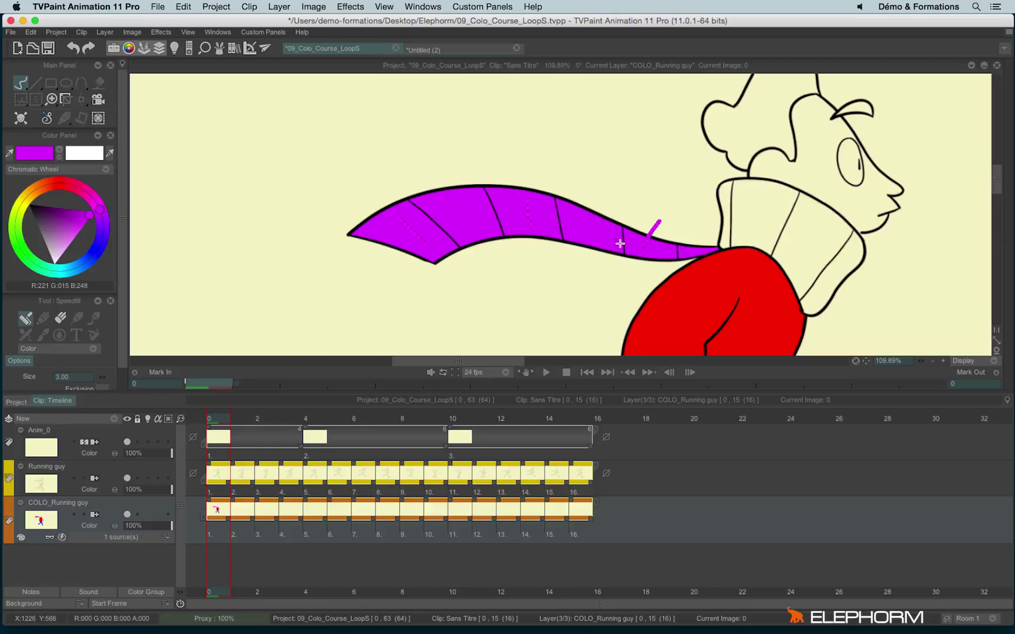
{"action": "key", "text": "super+z"}
{"action": "key", "text": "super+z"}
{"action": "key", "text": "super+z"}
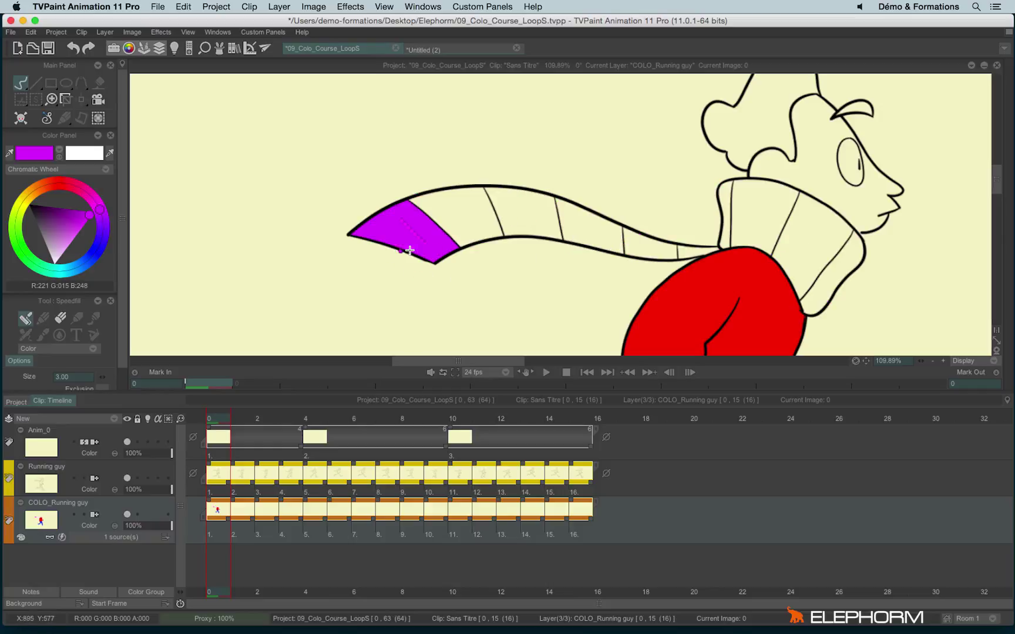
{"action": "key", "text": "super+z"}
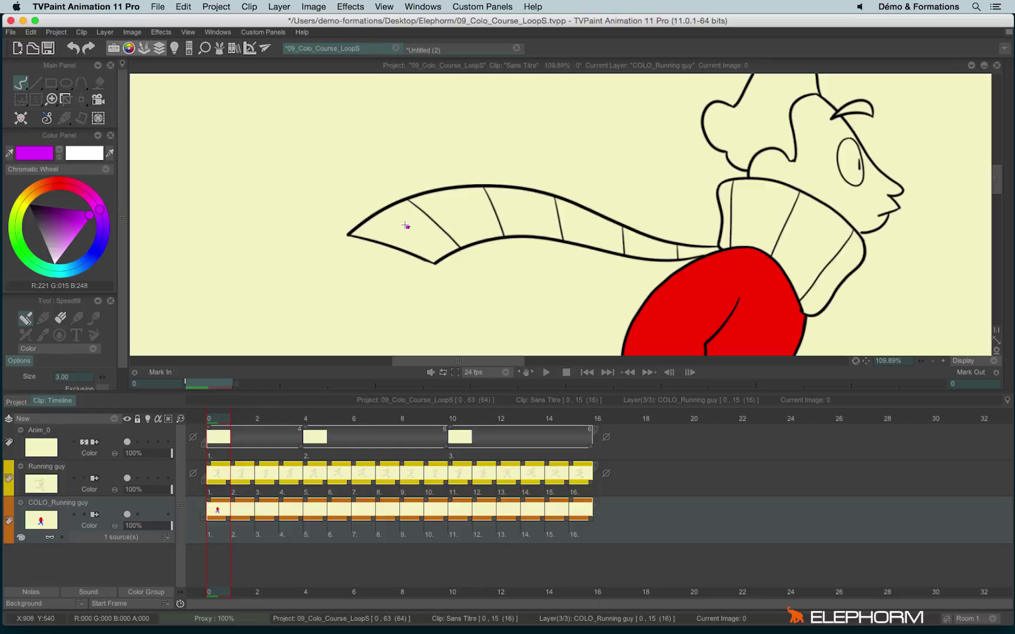
Mark each scarf and collar section with short magenta and dark-purple squiggles
{"action": "left_click_drag", "start_coordinate": [406, 223], "coordinate": [419, 244]}
{"action": "left_click_drag", "start_coordinate": [526, 217], "coordinate": [537, 199]}
{"action": "left_click_drag", "start_coordinate": [652, 249], "coordinate": [671, 234]}
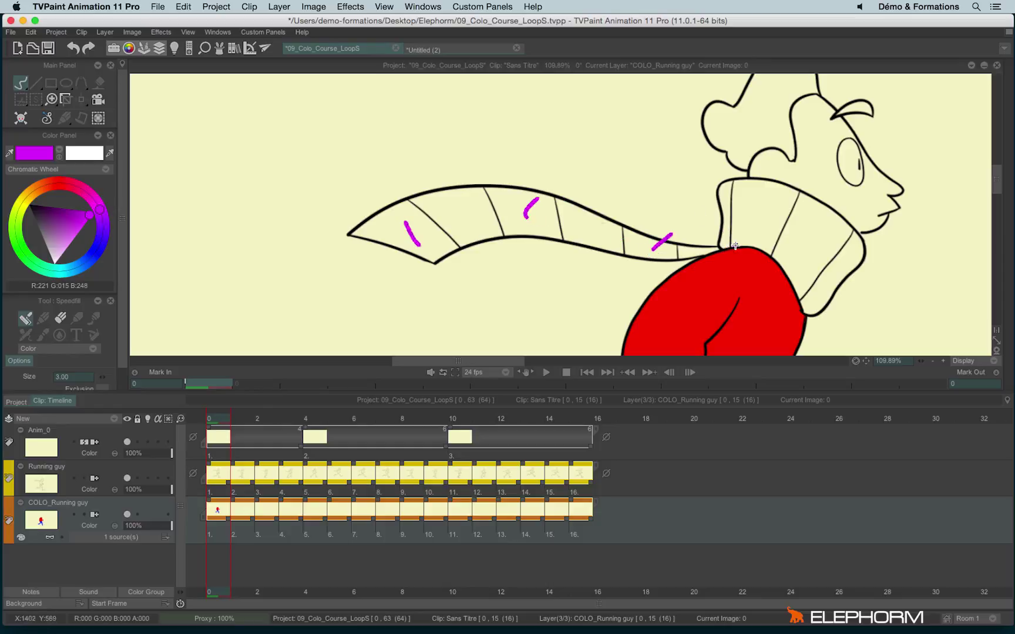
{"action": "left_click_drag", "start_coordinate": [743, 236], "coordinate": [759, 207]}
{"action": "left_click_drag", "start_coordinate": [825, 287], "coordinate": [864, 258]}
{"action": "left_click_drag", "start_coordinate": [451, 208], "coordinate": [456, 221]}
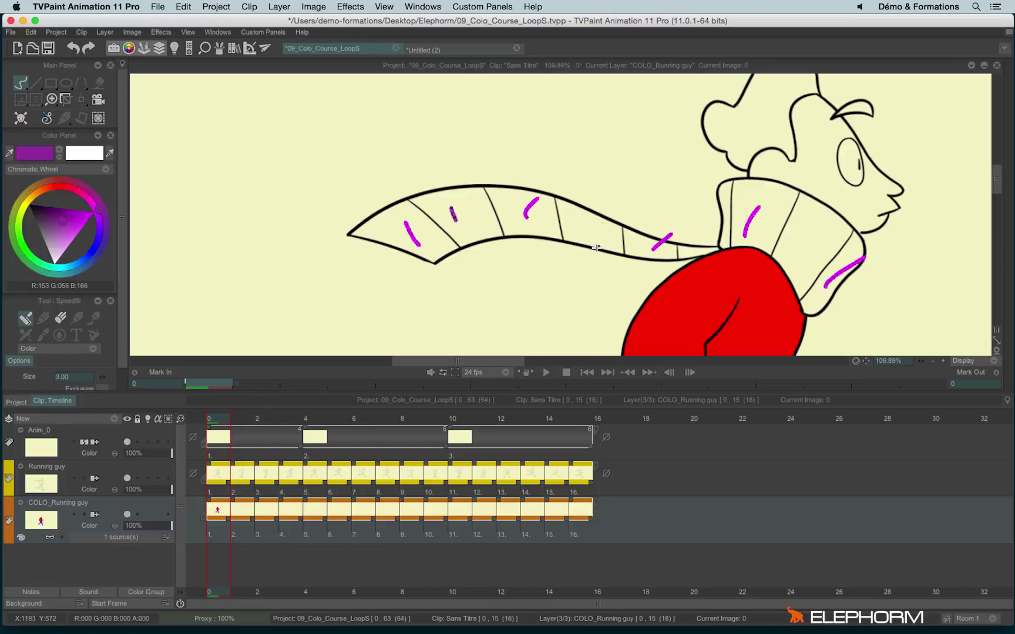
{"action": "left_click_drag", "start_coordinate": [591, 220], "coordinate": [595, 244]}
{"action": "left_click_drag", "start_coordinate": [691, 255], "coordinate": [728, 221]}
{"action": "left_click_drag", "start_coordinate": [813, 238], "coordinate": [798, 263]}
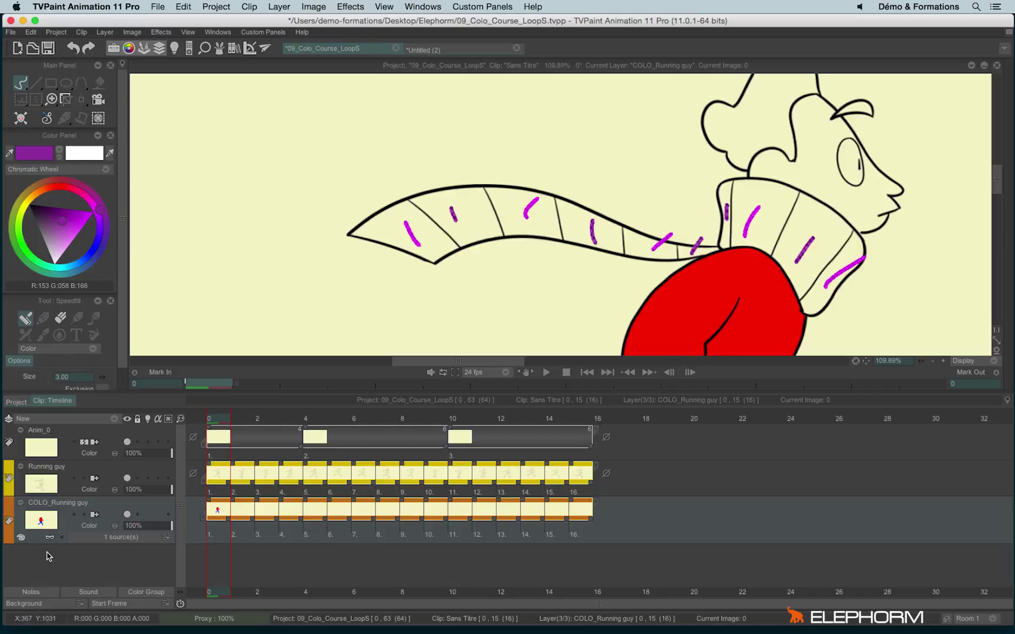
Colorize the COLO_Running guy layer's scarf and collar regions from the squiggle marks
{"action": "left_click", "coordinate": [62, 537]}
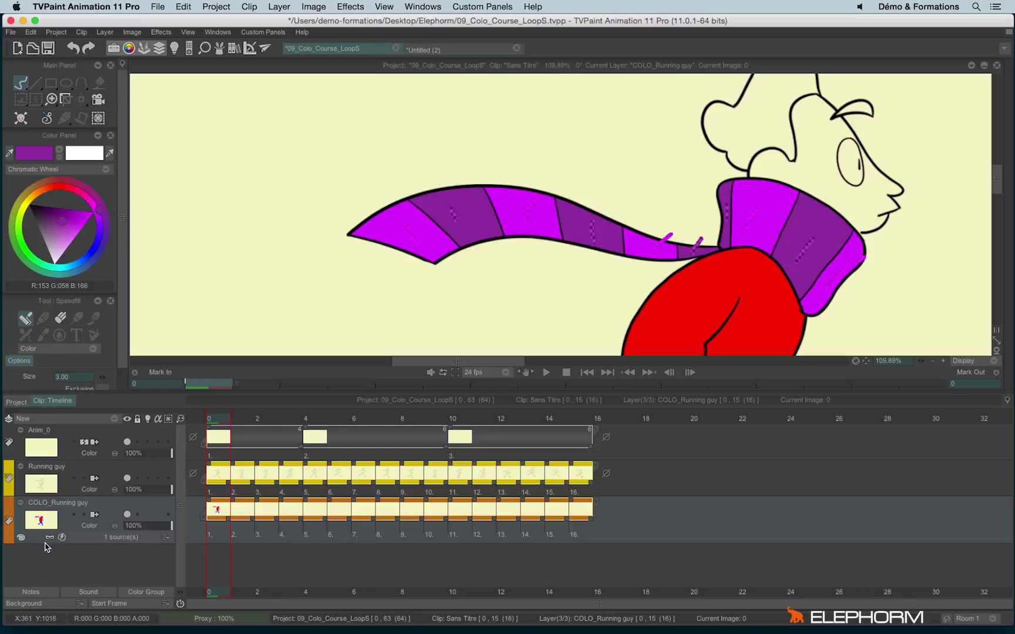
Toggle the squiggle guide marks on and off, leaving them hidden
{"action": "left_click", "coordinate": [50, 540]}
{"action": "left_click", "coordinate": [49, 541]}
{"action": "left_click", "coordinate": [48, 540]}
{"action": "left_click", "coordinate": [49, 540]}
{"action": "left_click", "coordinate": [49, 539]}
{"action": "scroll", "coordinate": [645, 240], "scroll_direction": "down", "scroll_amount": 3}
{"action": "scroll", "coordinate": [531, 178], "scroll_direction": "up", "scroll_amount": 3}
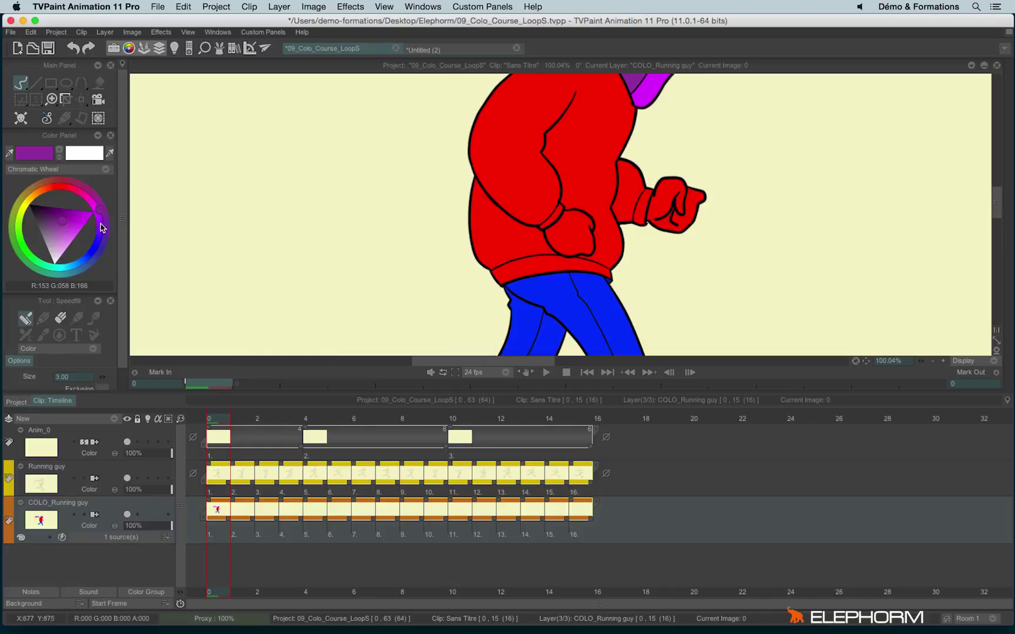
Pick a light peach tone and fill the hip hand, right fist and face
{"action": "left_click", "coordinate": [37, 189]}
{"action": "left_click", "coordinate": [71, 216]}
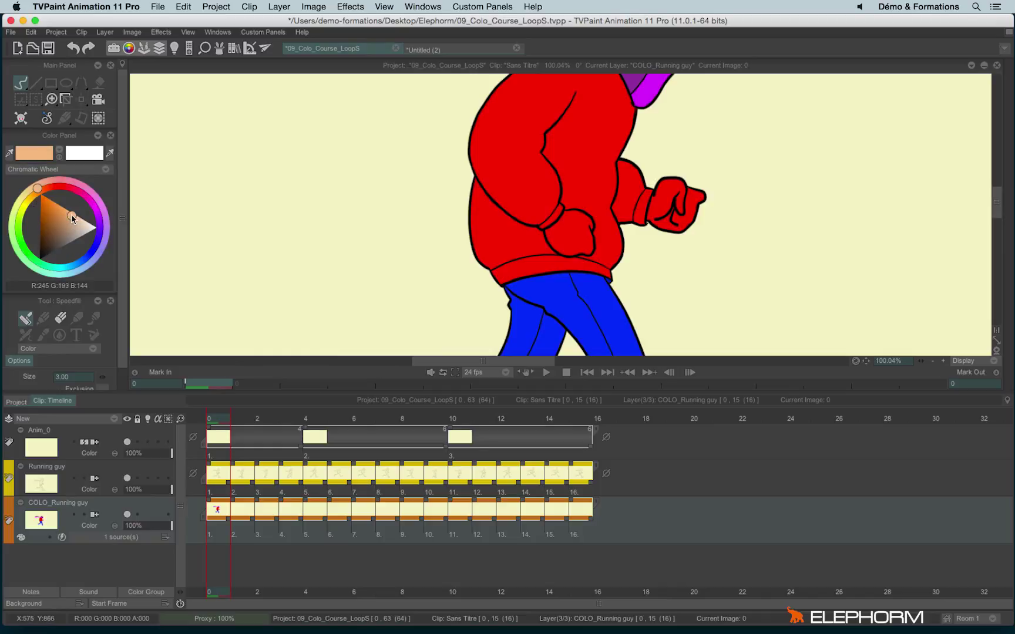
{"action": "left_click", "coordinate": [569, 243]}
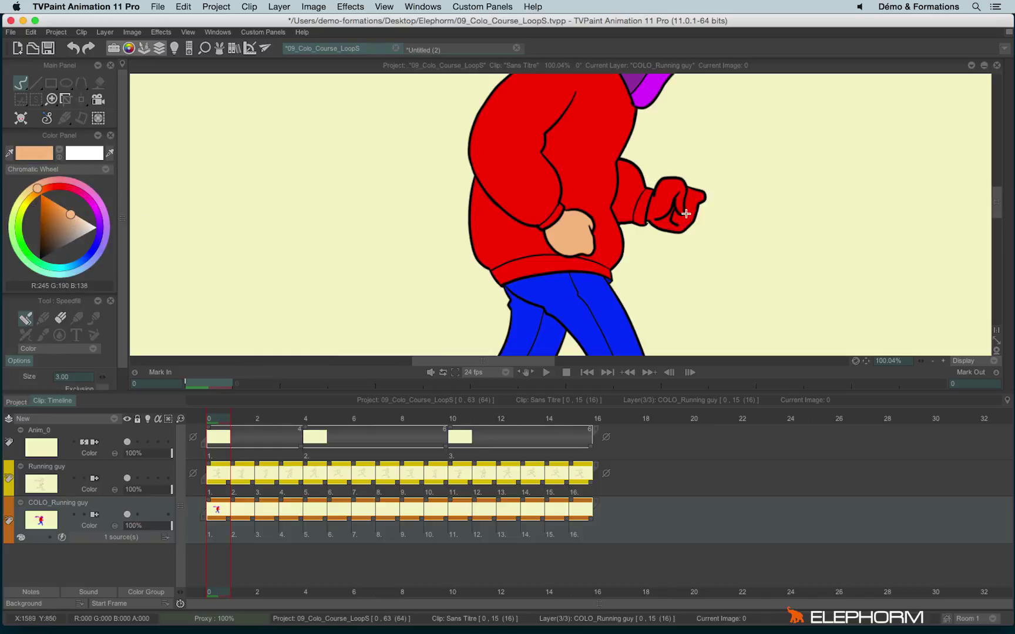
{"action": "left_click", "coordinate": [679, 201]}
{"action": "scroll", "coordinate": [616, 258], "scroll_direction": "up", "scroll_amount": 5}
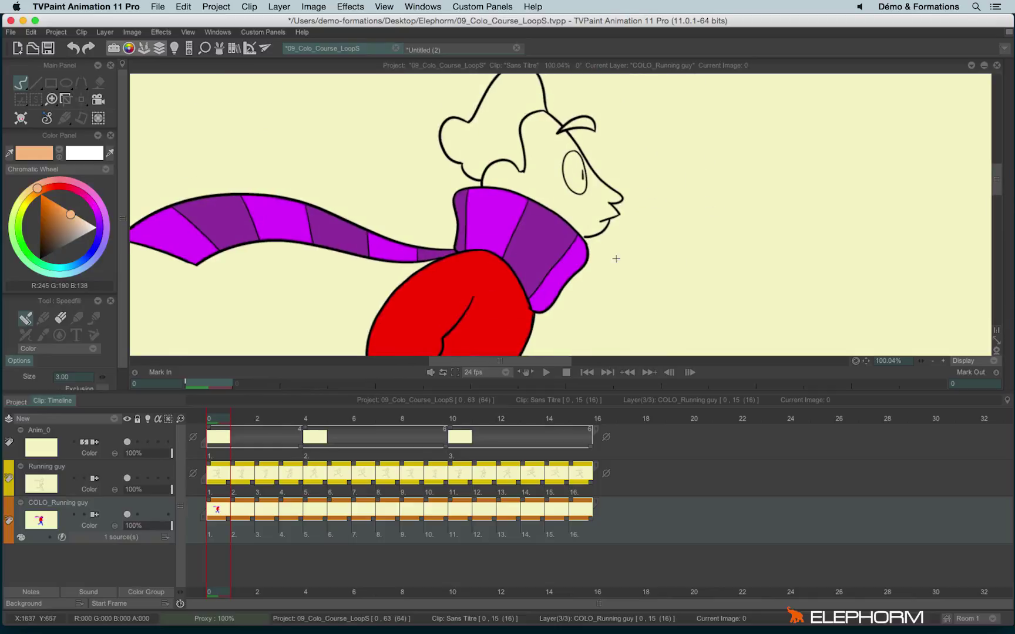
{"action": "left_click", "coordinate": [566, 202]}
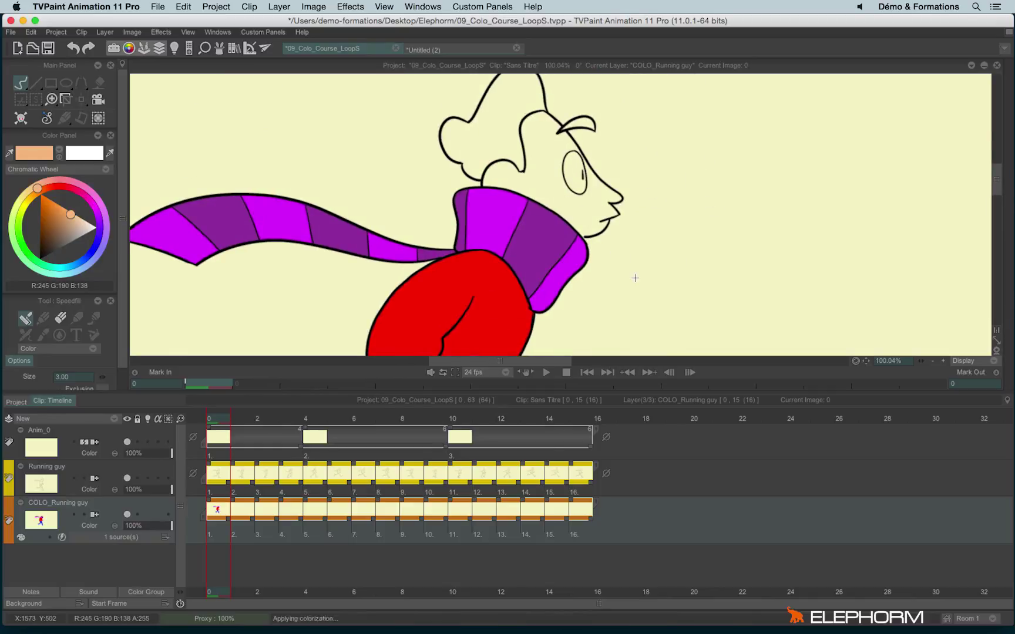
Show the squiggles and apply current squiggles on empty instances of the layer
{"action": "left_click", "coordinate": [49, 538]}
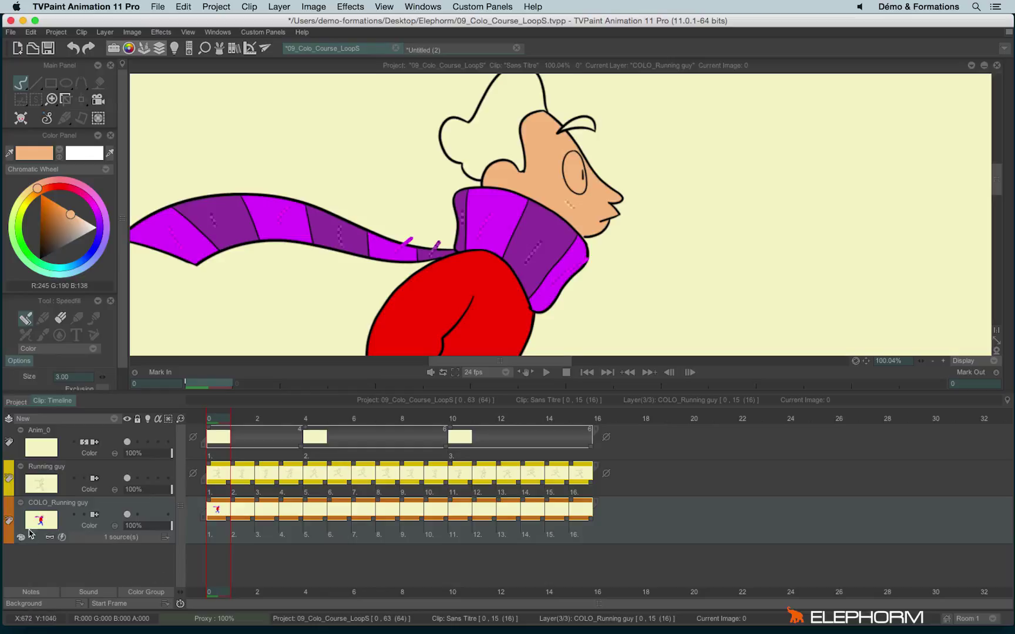
{"action": "left_click", "coordinate": [22, 538]}
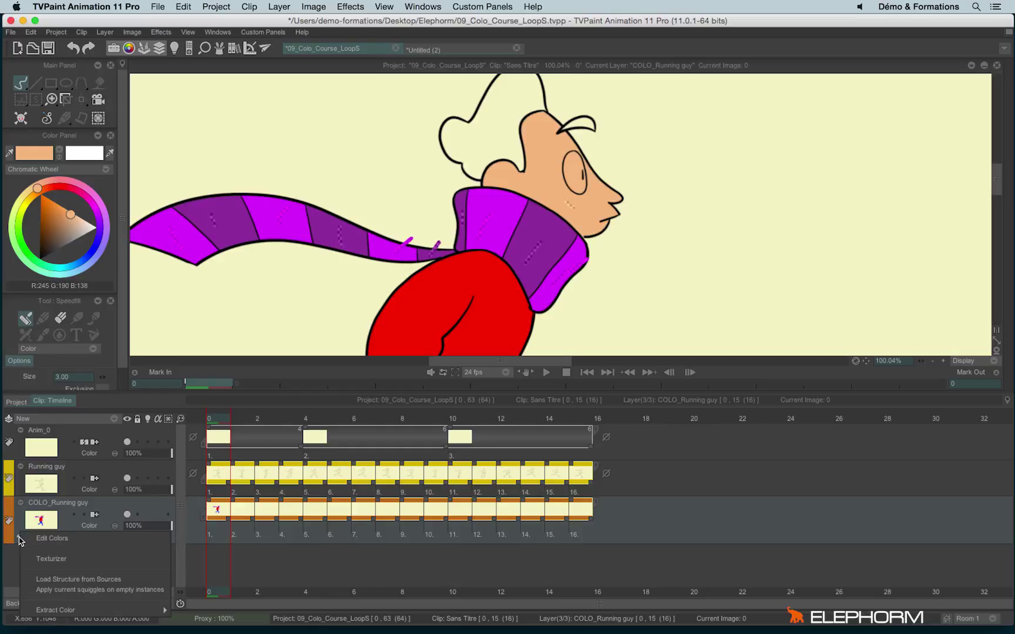
{"action": "left_click", "coordinate": [159, 591]}
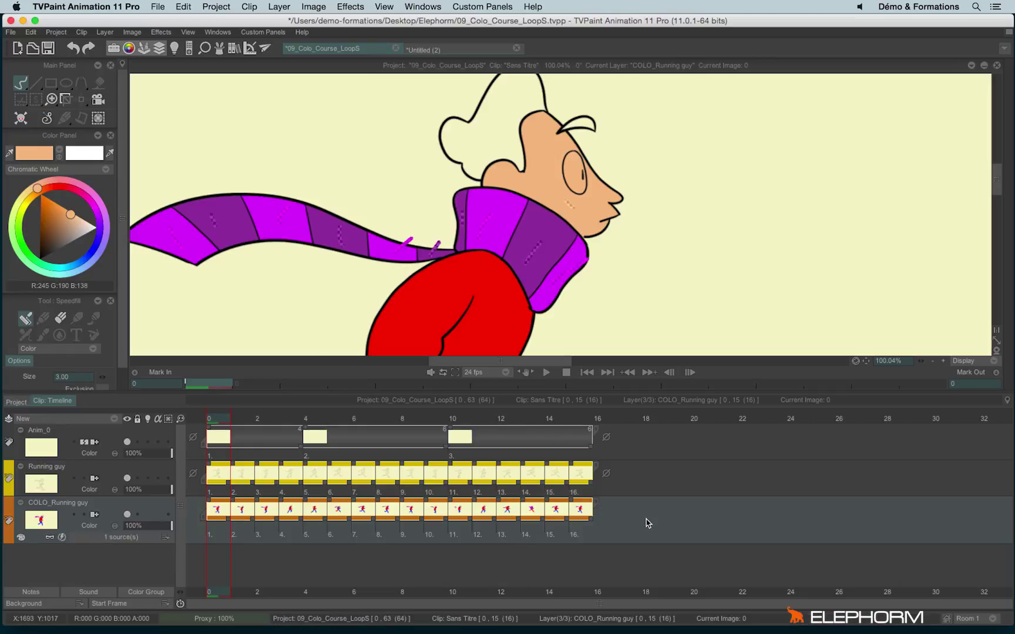
Step through frames 1 to 4 to check the automatic colouring
{"action": "left_click", "coordinate": [243, 418]}
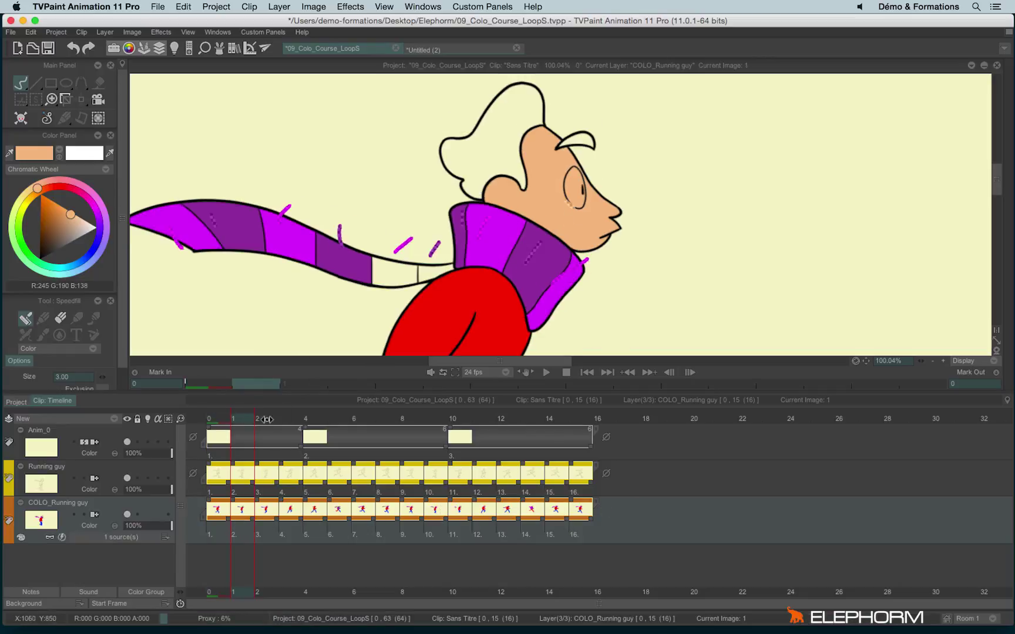
{"action": "scroll", "coordinate": [357, 349], "scroll_direction": "down", "scroll_amount": 5}
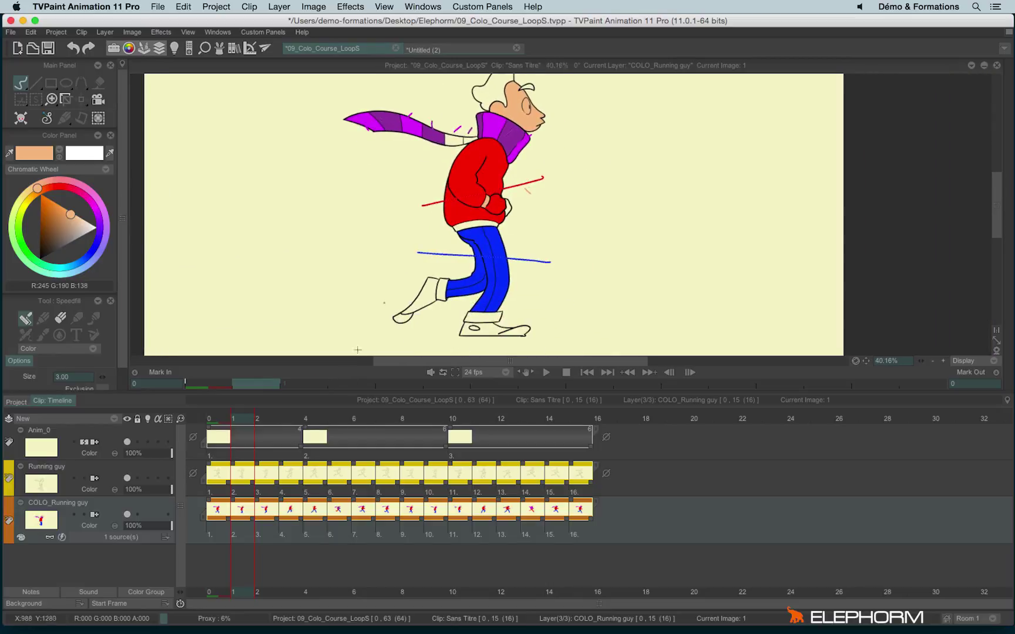
{"action": "mouse_move", "coordinate": [247, 420]}
{"action": "left_mouse_down"}
{"action": "mouse_move", "coordinate": [367, 440]}
{"action": "mouse_move", "coordinate": [522, 437]}
{"action": "mouse_move", "coordinate": [564, 448]}
{"action": "mouse_move", "coordinate": [343, 463]}
{"action": "left_mouse_up"}
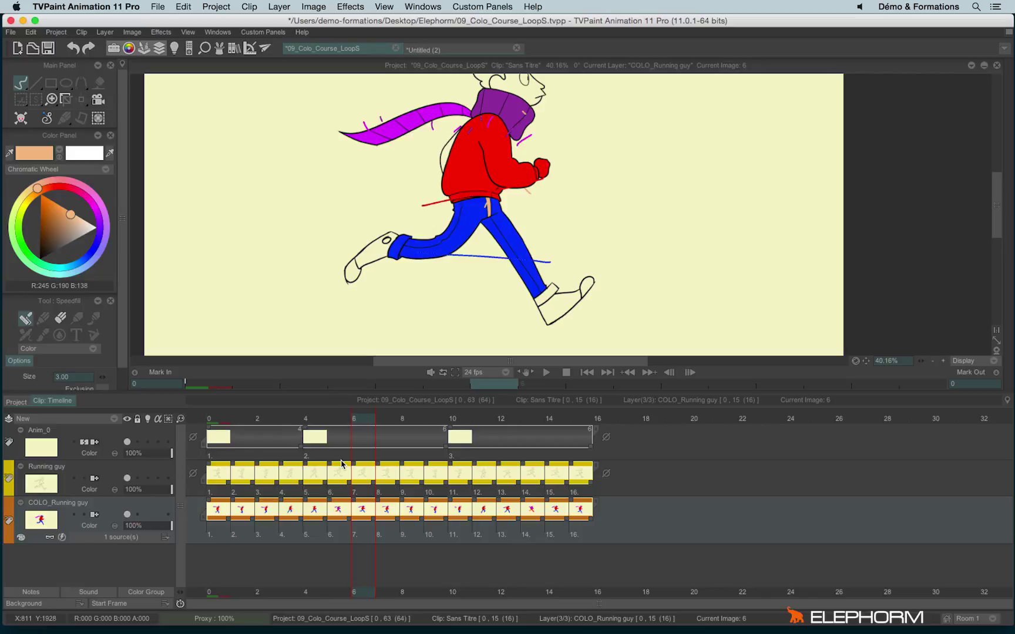
In Untitled (2), turn off onion skin and play the bouncing square, stopping on image 5
{"action": "left_click", "coordinate": [424, 50]}
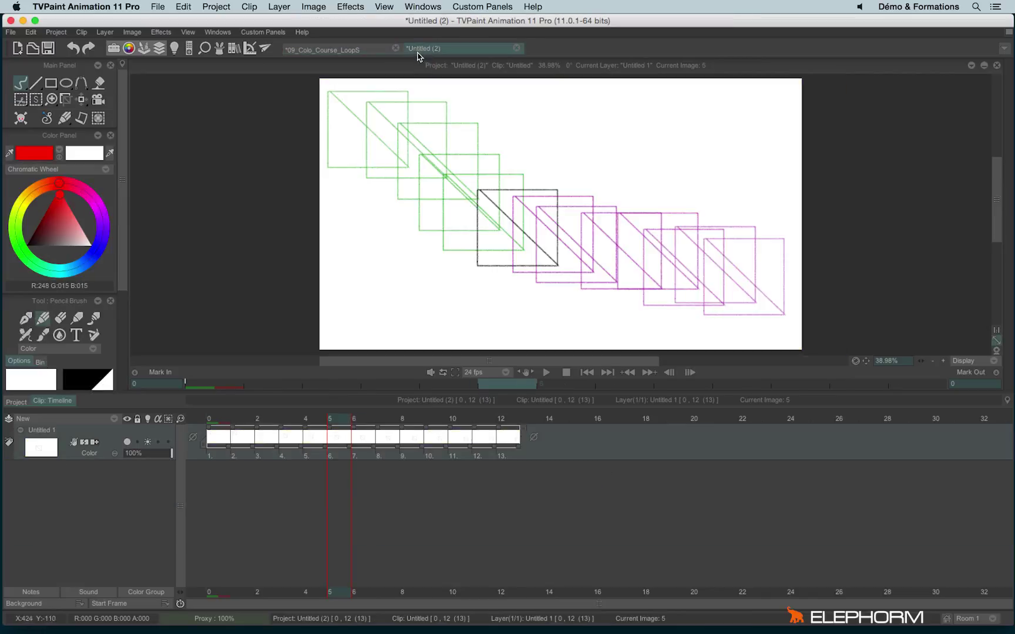
{"action": "left_click", "coordinate": [147, 442]}
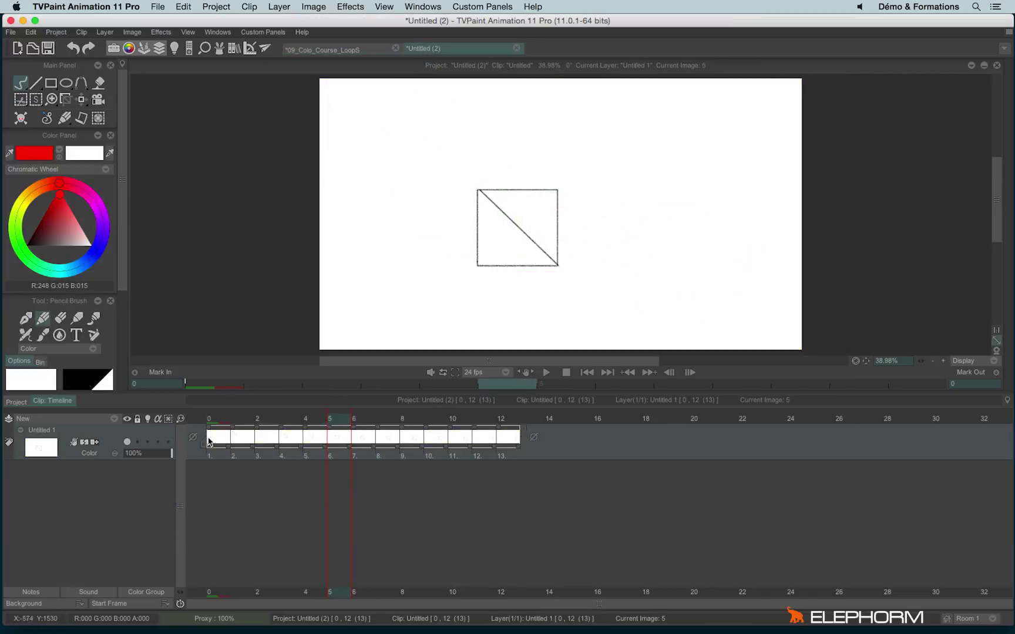
{"action": "key", "text": "Return"}
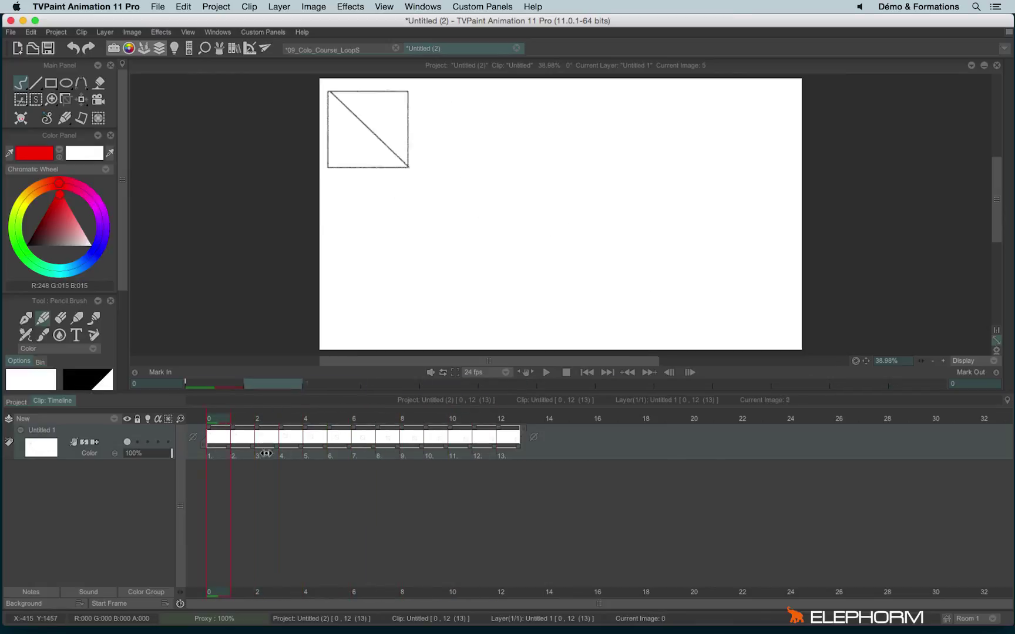
{"action": "left_click", "coordinate": [340, 483]}
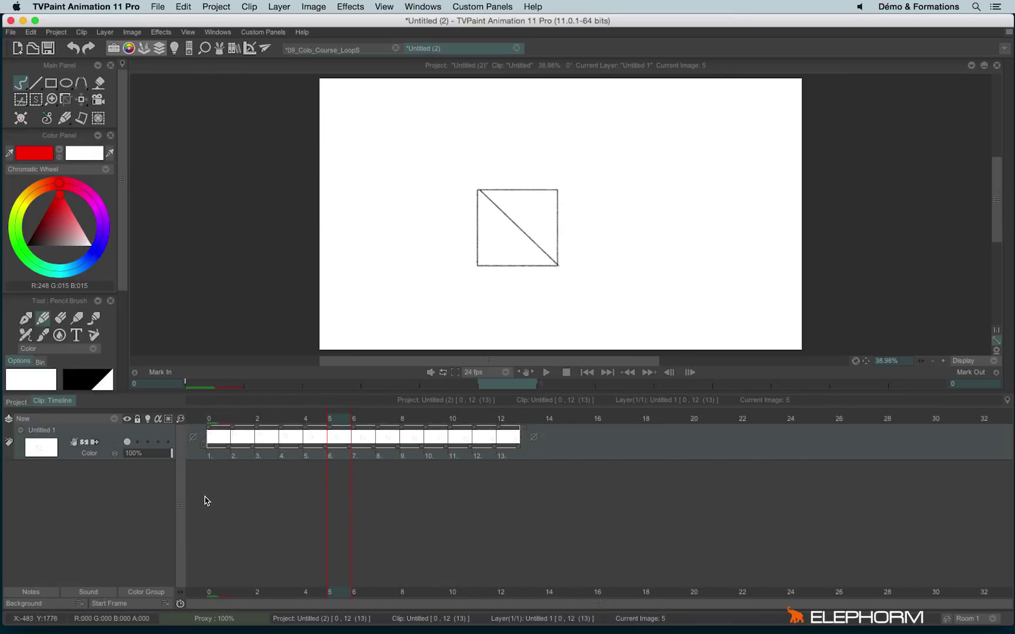
Add a Colo & Texture layer, extend its image 1 over frames 1–3, and reach frame 6
{"action": "left_click", "coordinate": [83, 419]}
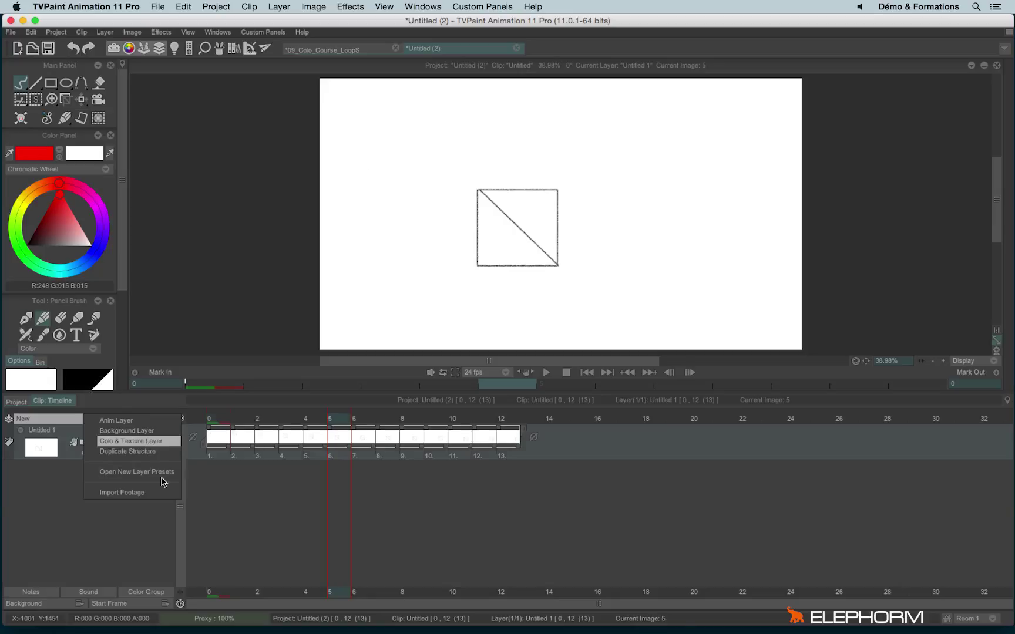
{"action": "left_click", "coordinate": [131, 441]}
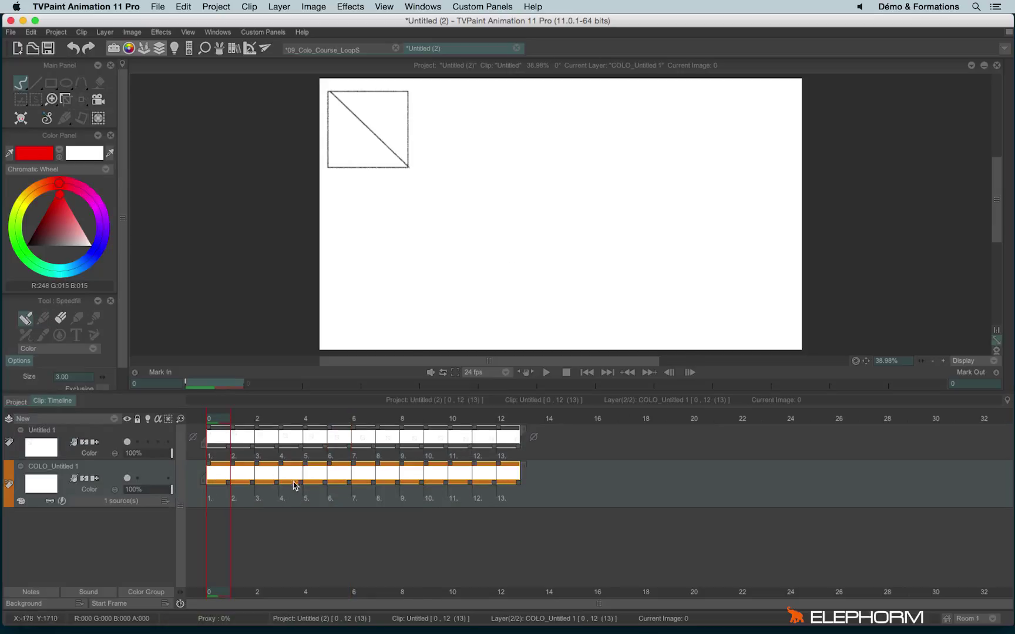
{"action": "left_click_drag", "start_coordinate": [237, 468], "coordinate": [514, 489]}
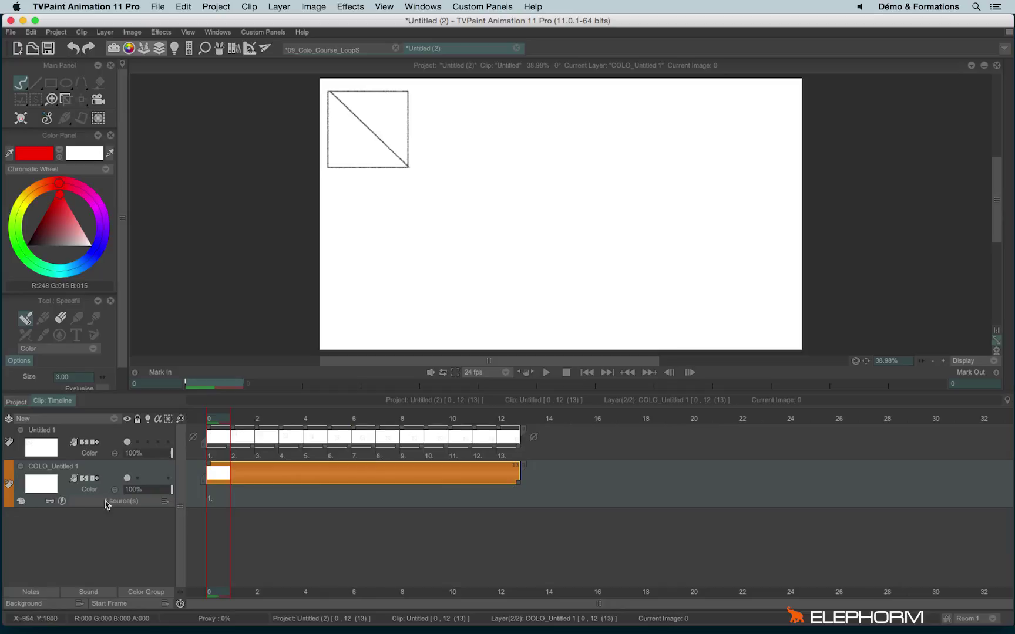
{"action": "left_click", "coordinate": [353, 421]}
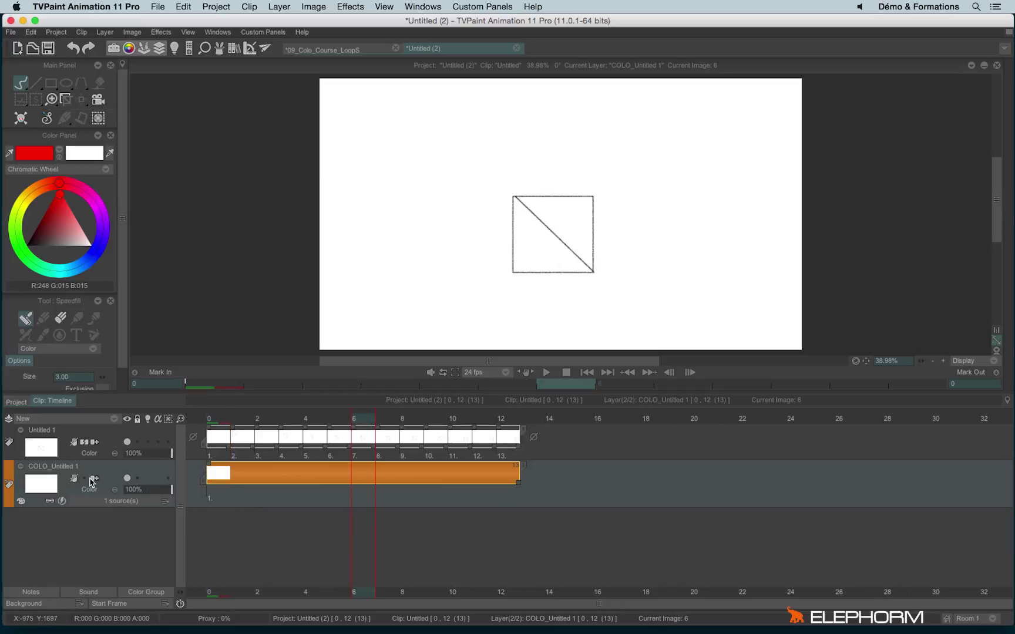
Turn on onion skin for the Untitled 1 layer and review the Light Table settings
{"action": "left_click", "coordinate": [61, 501]}
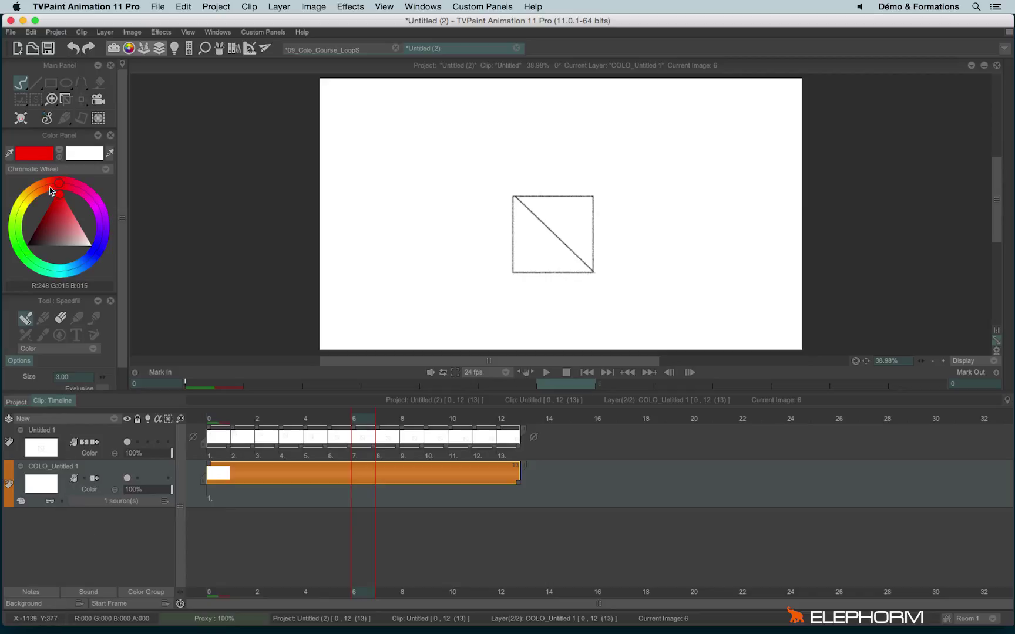
{"action": "left_click", "coordinate": [148, 442]}
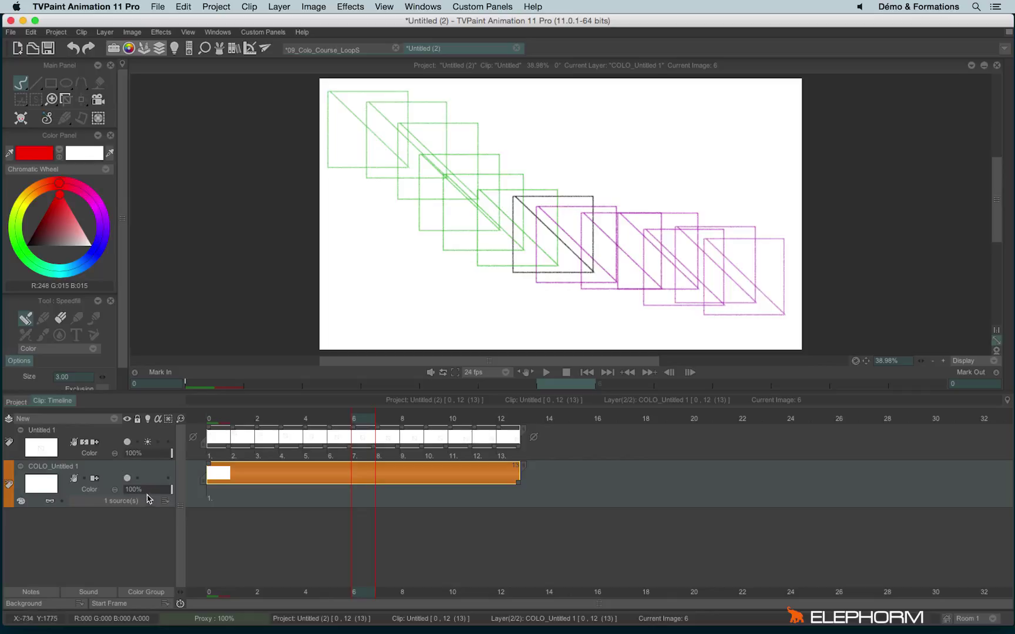
{"action": "left_click", "coordinate": [150, 419]}
{"action": "left_click", "coordinate": [159, 424]}
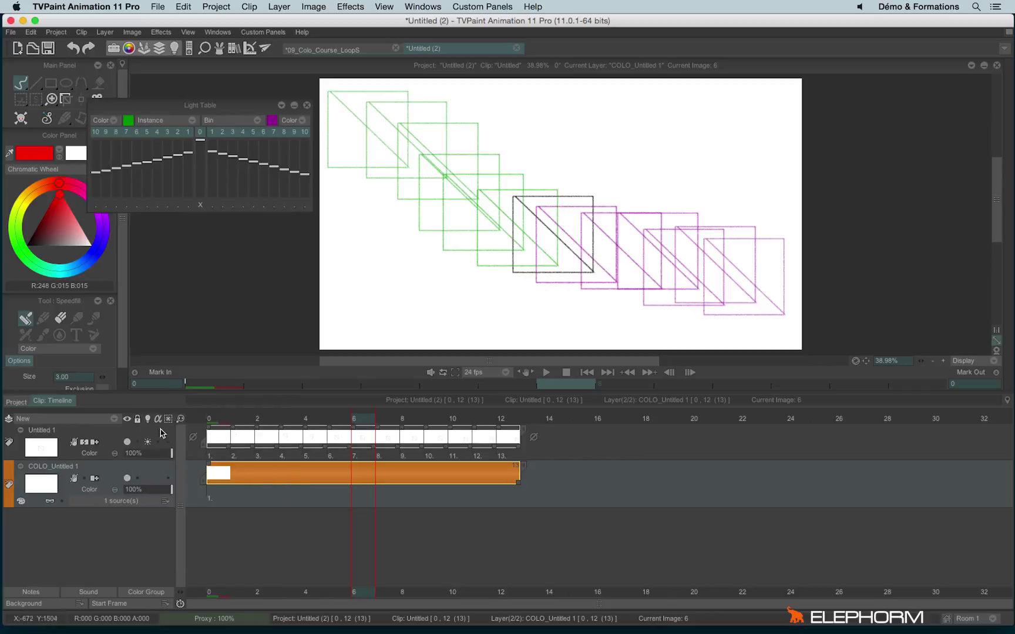
{"action": "left_click", "coordinate": [307, 105]}
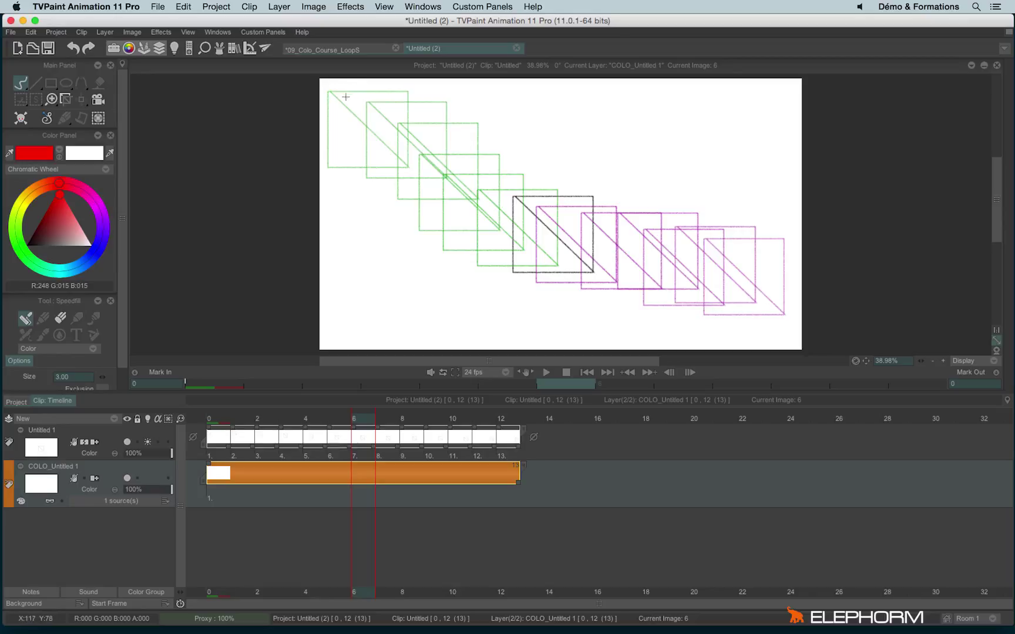
Draw a red squiggle across the square's path, then a blue squiggle below it
{"action": "left_click_drag", "start_coordinate": [352, 89], "coordinate": [459, 166]}
{"action": "mouse_move", "coordinate": [507, 200]}
{"action": "left_mouse_down"}
{"action": "mouse_move", "coordinate": [598, 232]}
{"action": "mouse_move", "coordinate": [723, 244]}
{"action": "mouse_move", "coordinate": [777, 266]}
{"action": "left_mouse_up"}
{"action": "left_click", "coordinate": [92, 256]}
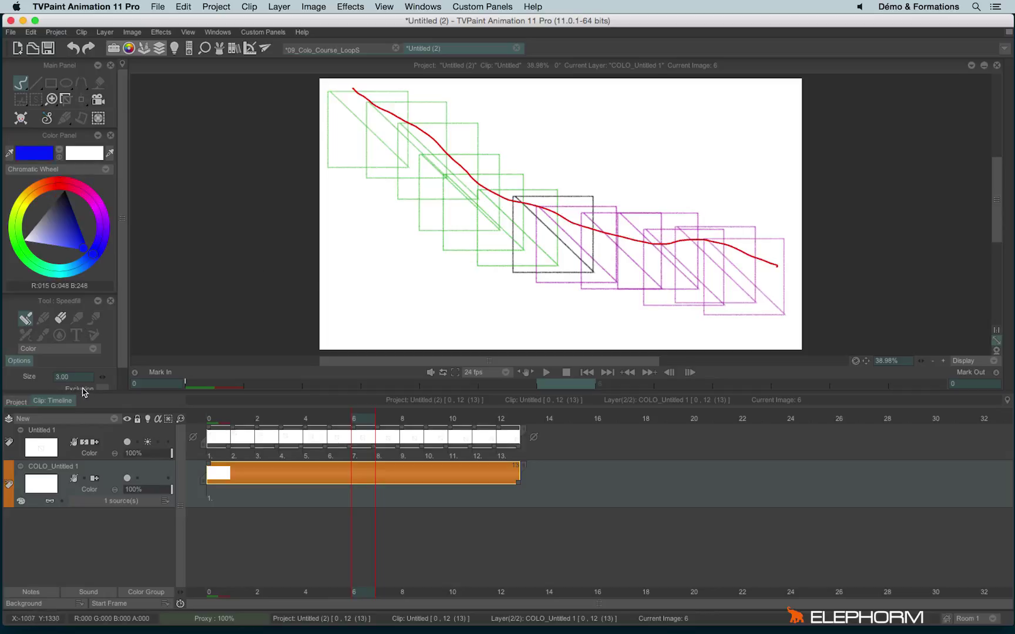
{"action": "scroll", "coordinate": [123, 351], "scroll_direction": "down", "scroll_amount": 2}
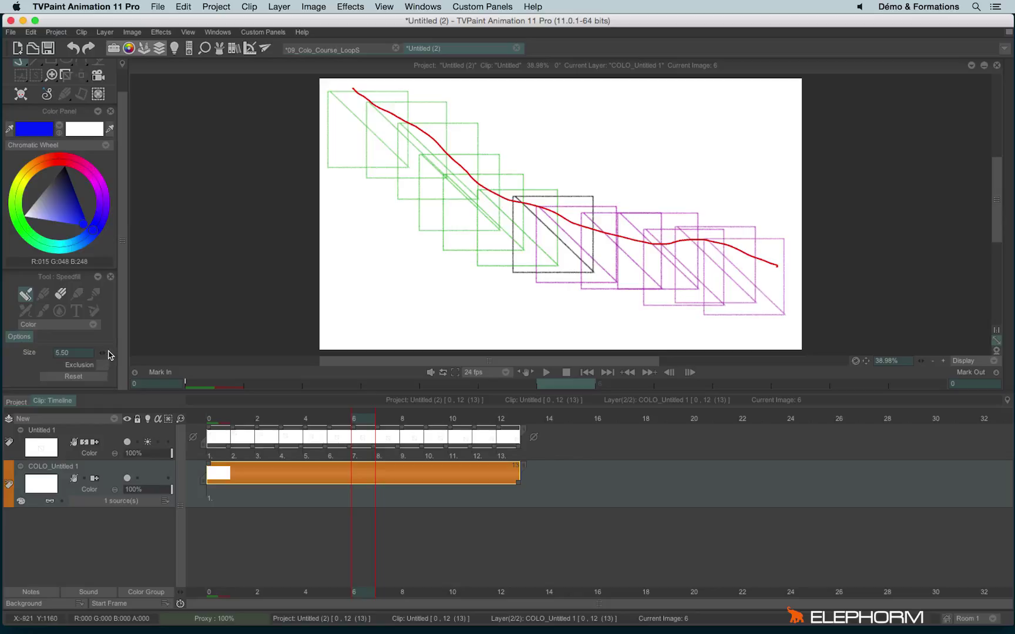
{"action": "mouse_move", "coordinate": [337, 143]}
{"action": "left_mouse_down"}
{"action": "mouse_move", "coordinate": [420, 192]}
{"action": "mouse_move", "coordinate": [477, 245]}
{"action": "mouse_move", "coordinate": [766, 317]}
{"action": "left_mouse_up"}
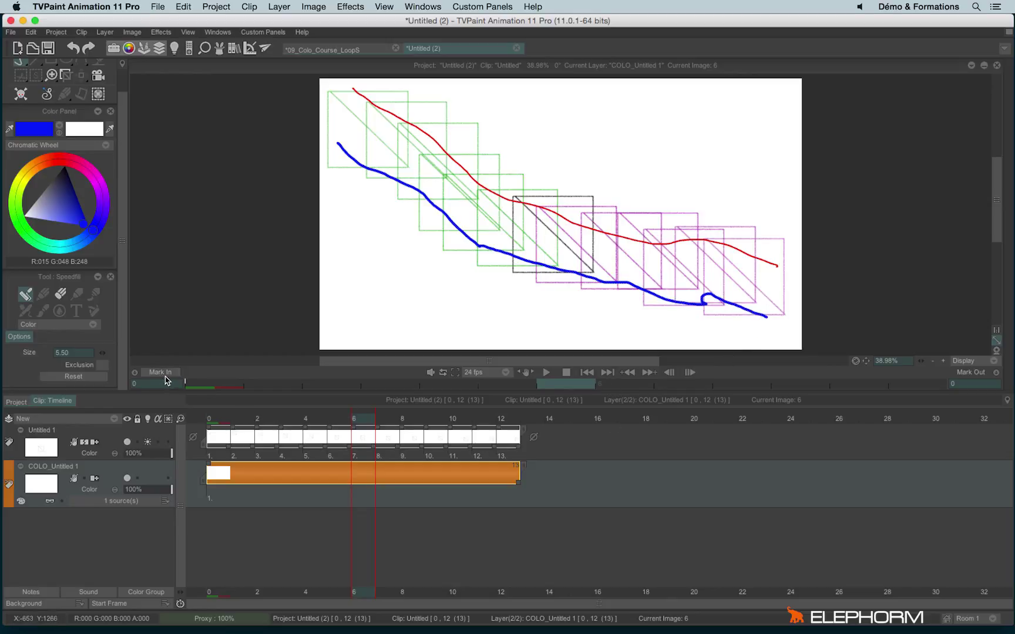
Turn on Exclusion and scribble cyan zigzags in the empty lower-left and top-right areas
{"action": "left_click", "coordinate": [104, 364]}
{"action": "mouse_move", "coordinate": [362, 250]}
{"action": "left_mouse_down"}
{"action": "mouse_move", "coordinate": [432, 327]}
{"action": "mouse_move", "coordinate": [549, 330]}
{"action": "left_mouse_up"}
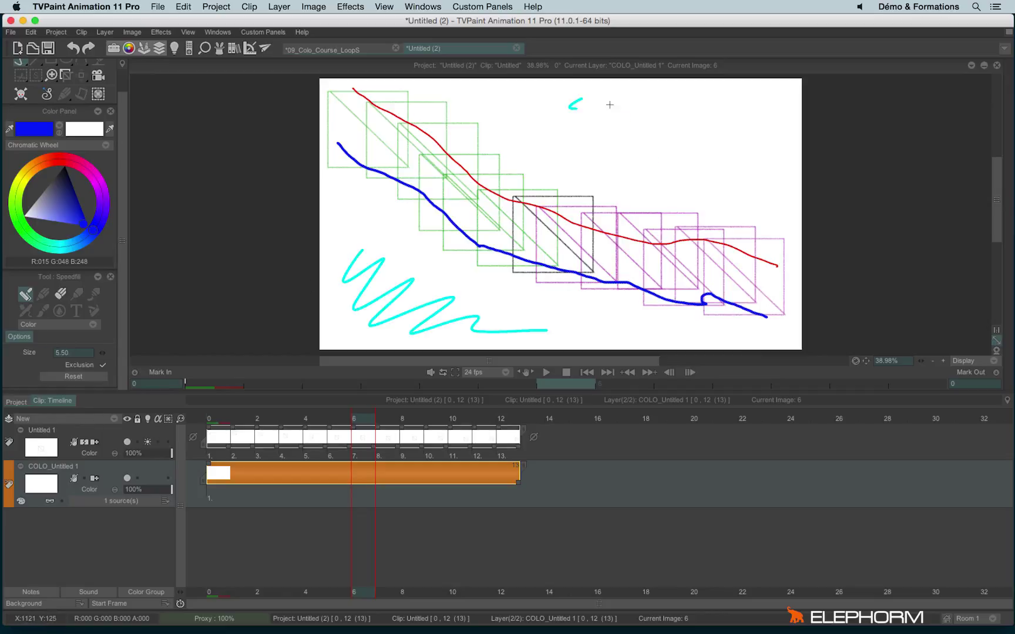
{"action": "mouse_move", "coordinate": [569, 106]}
{"action": "left_mouse_down"}
{"action": "mouse_move", "coordinate": [712, 148]}
{"action": "mouse_move", "coordinate": [767, 183]}
{"action": "left_mouse_up"}
{"action": "left_click_drag", "start_coordinate": [686, 106], "coordinate": [772, 151]}
{"action": "mouse_move", "coordinate": [344, 264]}
{"action": "left_mouse_down"}
{"action": "mouse_move", "coordinate": [351, 329]}
{"action": "mouse_move", "coordinate": [374, 346]}
{"action": "left_mouse_up"}
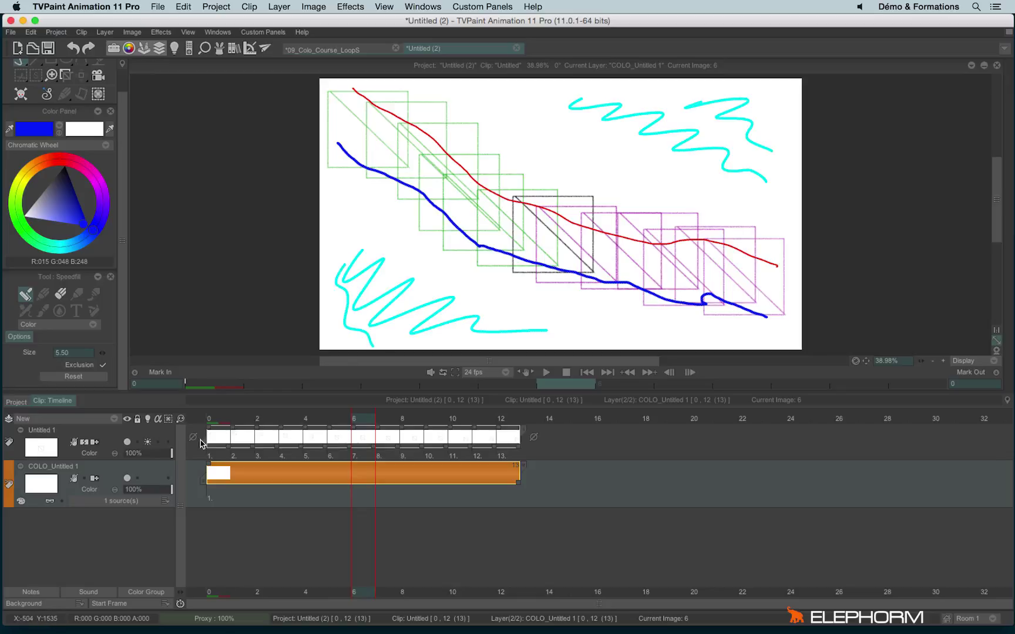
Apply the squiggle colorization, review the red and blue triangles on images 0 to 6, and check the Source(s) list
{"action": "left_click", "coordinate": [64, 501]}
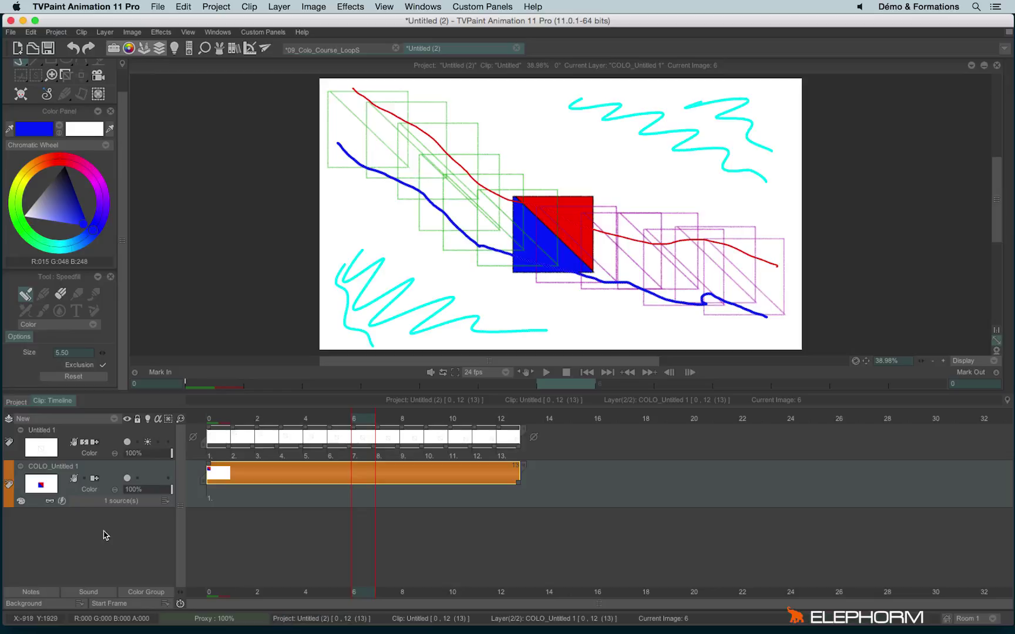
{"action": "key", "text": "Left"}
{"action": "key", "text": "Left"}
{"action": "key", "text": "Left"}
{"action": "key", "text": "Left"}
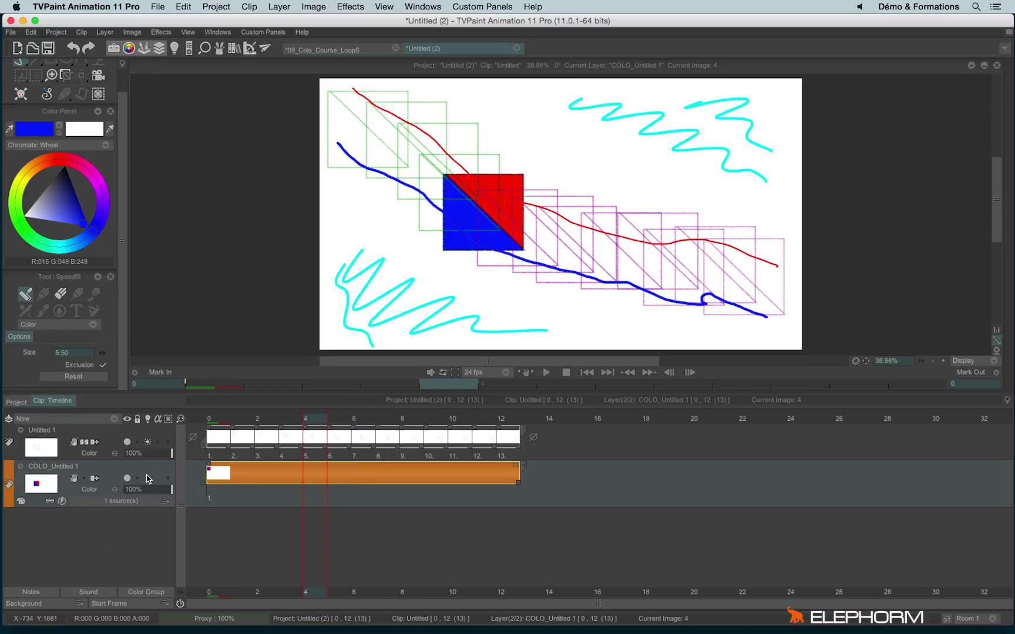
{"action": "key", "text": "Left"}
{"action": "key", "text": "Left"}
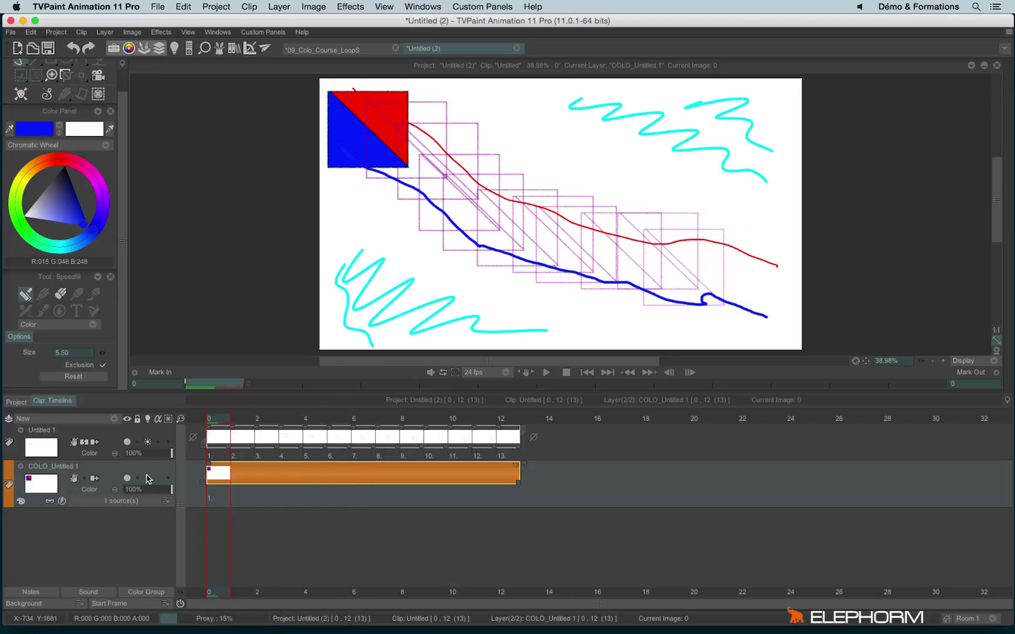
{"action": "key", "text": "Right"}
{"action": "key", "text": "Right"}
{"action": "key", "text": "Right"}
{"action": "key", "text": "Right"}
{"action": "key", "text": "Right"}
{"action": "key", "text": "Right"}
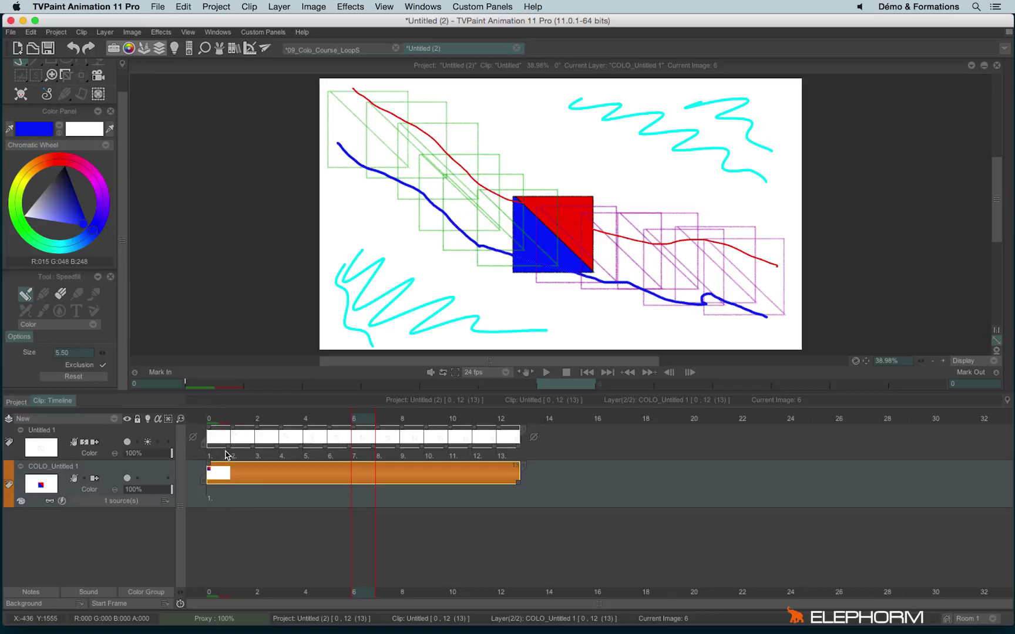
{"action": "left_click", "coordinate": [115, 501]}
{"action": "left_click", "coordinate": [109, 534]}
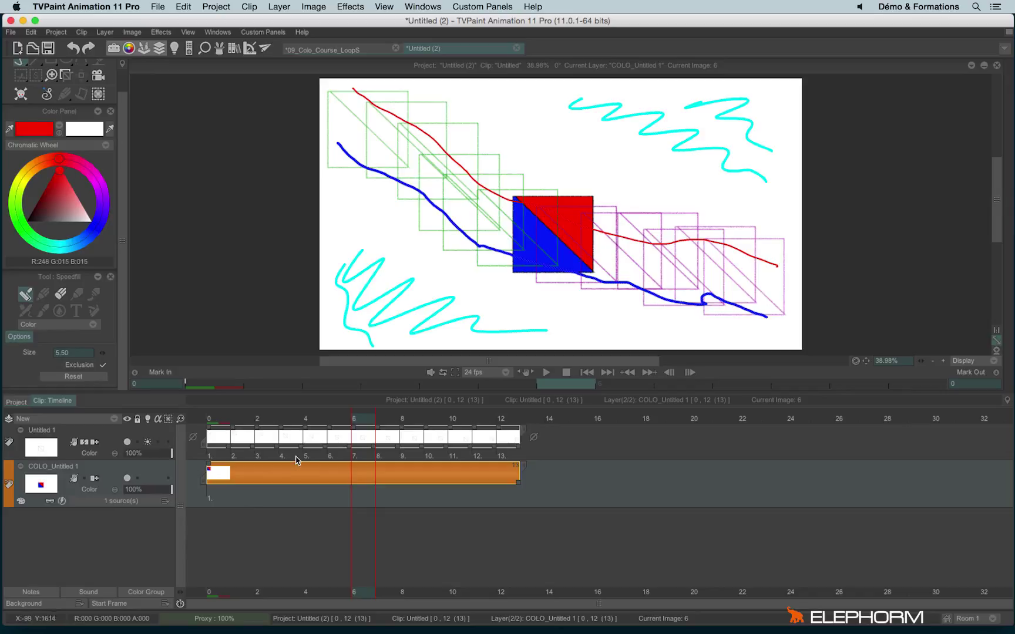
Back in 09_Colo_Course_LoopS on image 0, show the COLO_Running guy layer's Extract Color options
{"action": "left_click", "coordinate": [315, 52]}
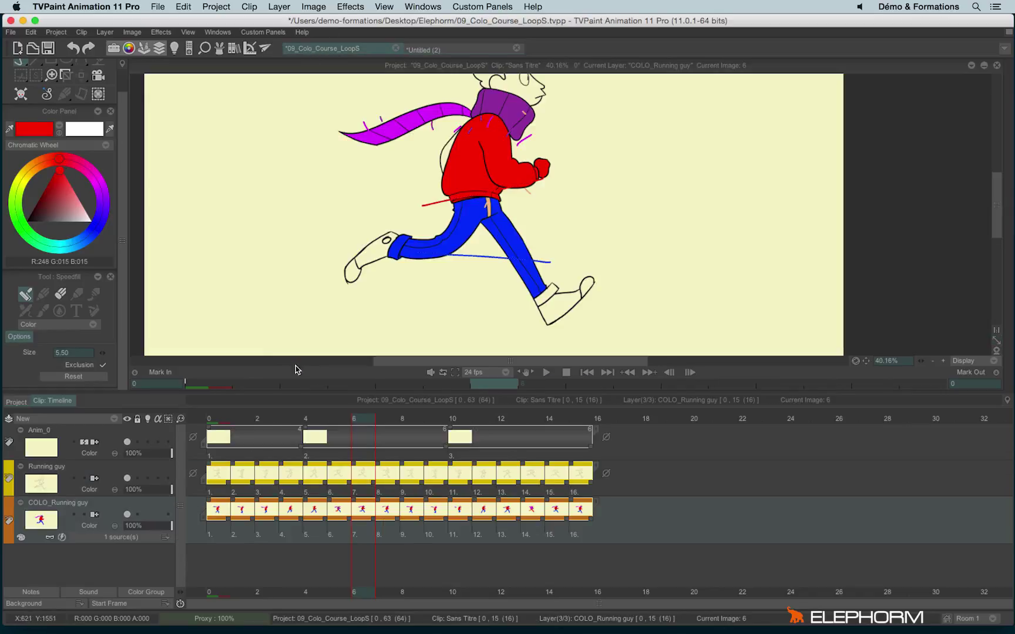
{"action": "left_click", "coordinate": [218, 422]}
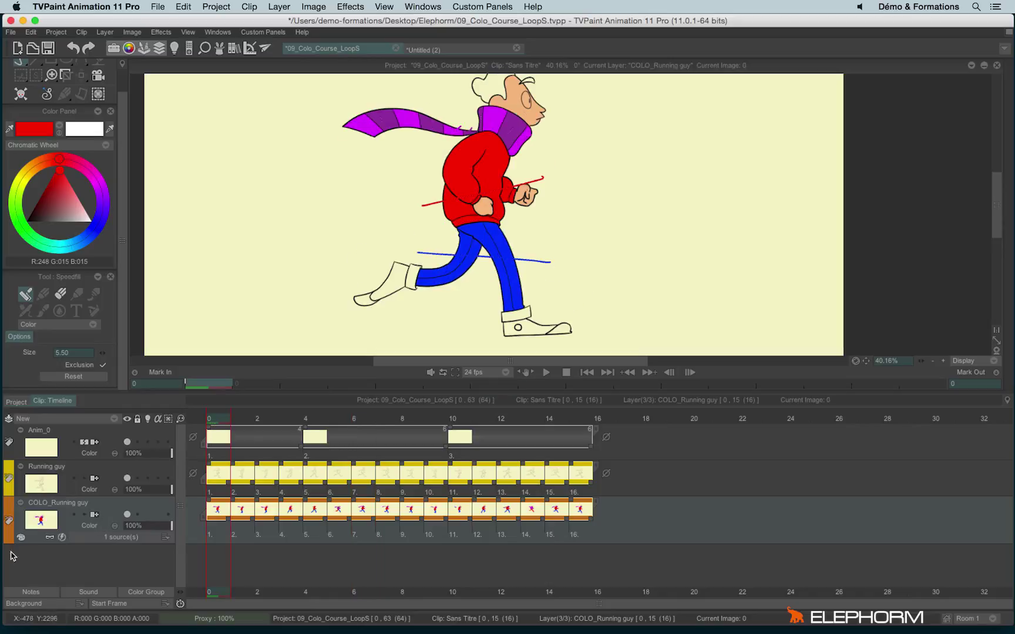
{"action": "left_click", "coordinate": [20, 537]}
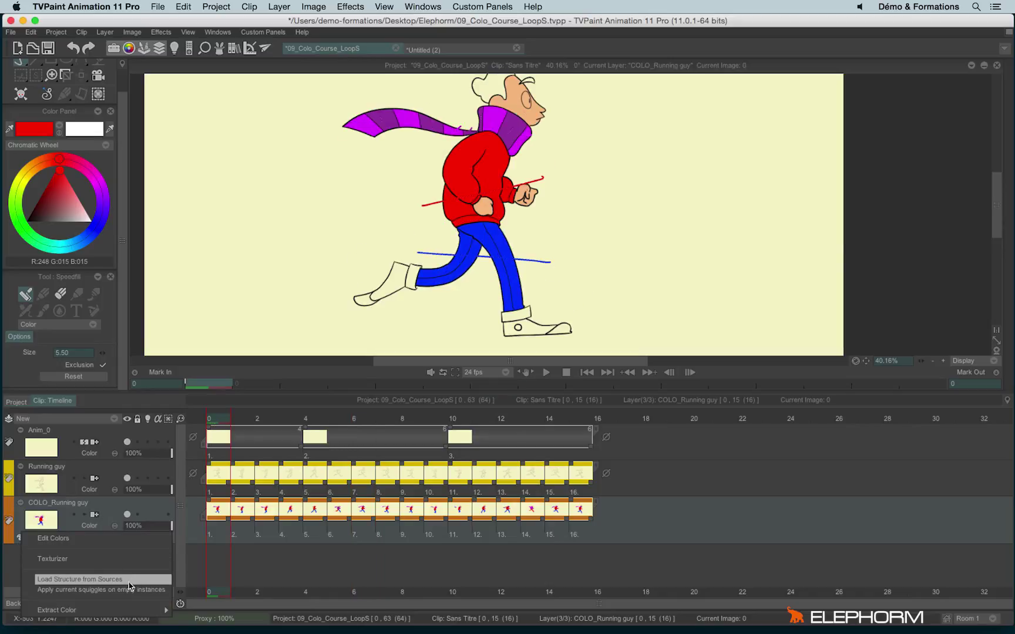
{"action": "mouse_move", "coordinate": [117, 609]}
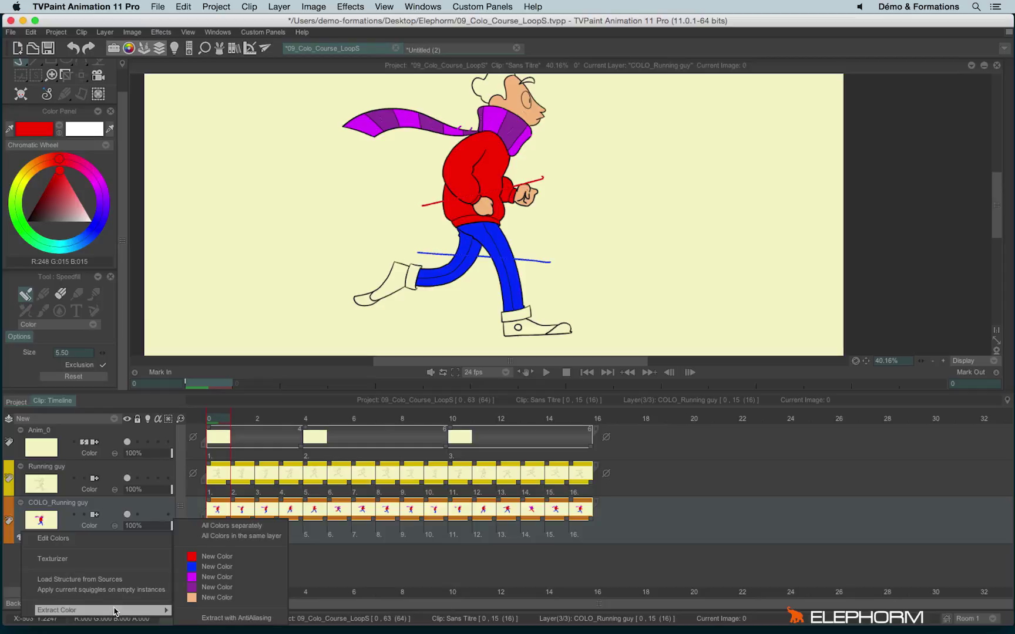
Extract All Colors separately into New Color layers and view each one solo, including the orange skin layer
{"action": "left_click", "coordinate": [229, 526]}
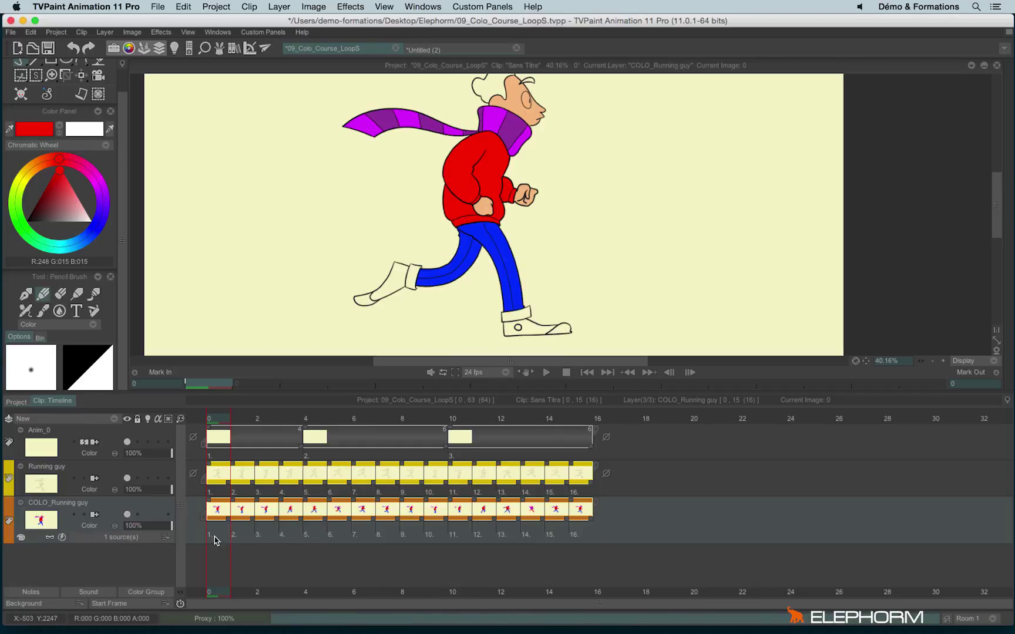
{"action": "left_click", "coordinate": [98, 451]}
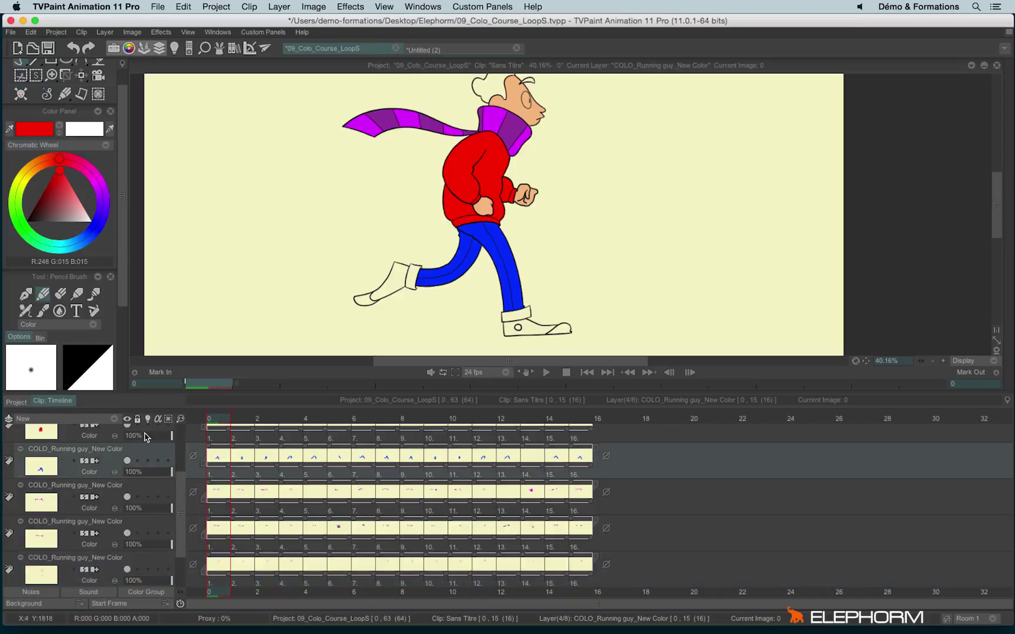
{"action": "key", "text": "Down"}
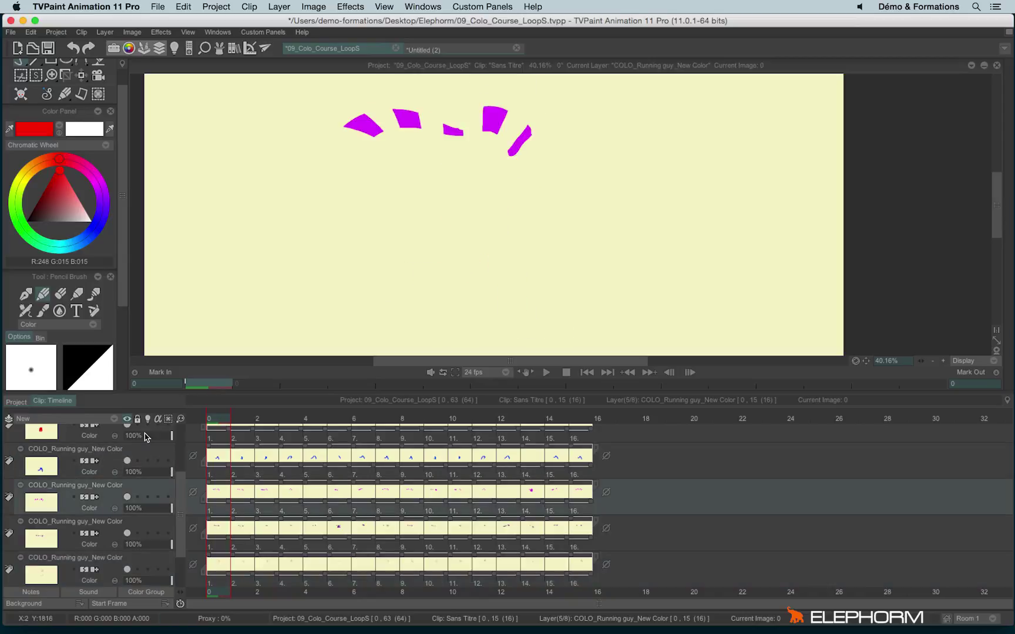
{"action": "key", "text": "Down"}
{"action": "key", "text": "Down"}
{"action": "key", "text": "Down"}
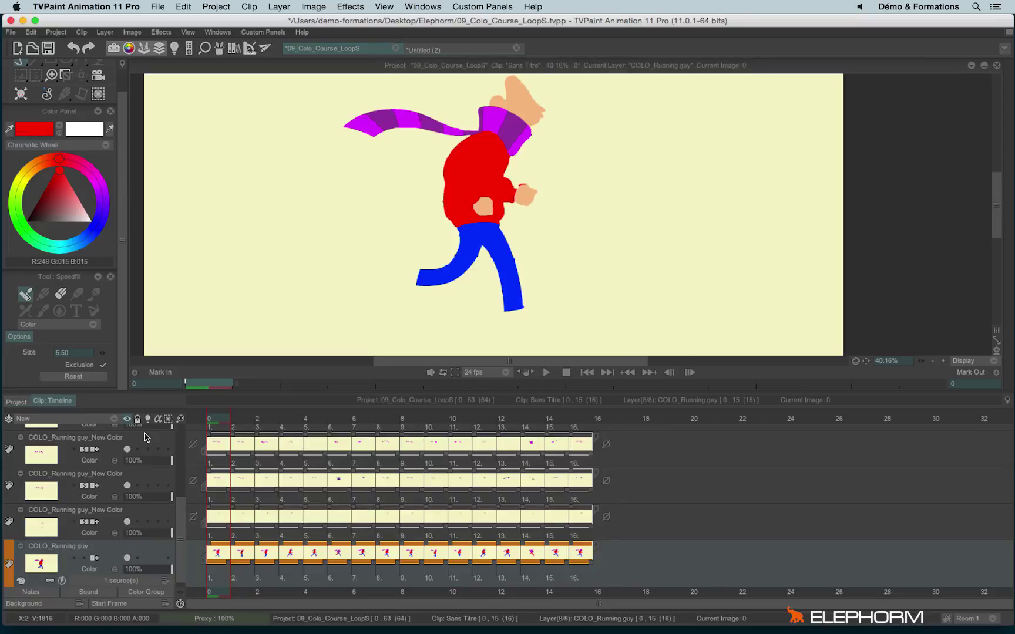
{"action": "key", "text": "Up"}
{"action": "key", "text": "Down"}
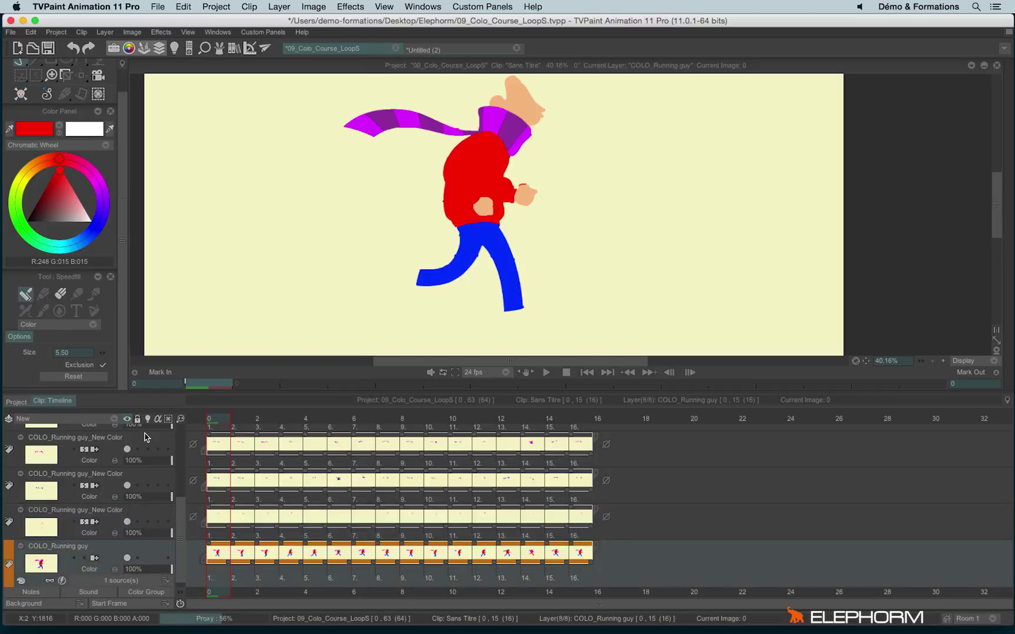